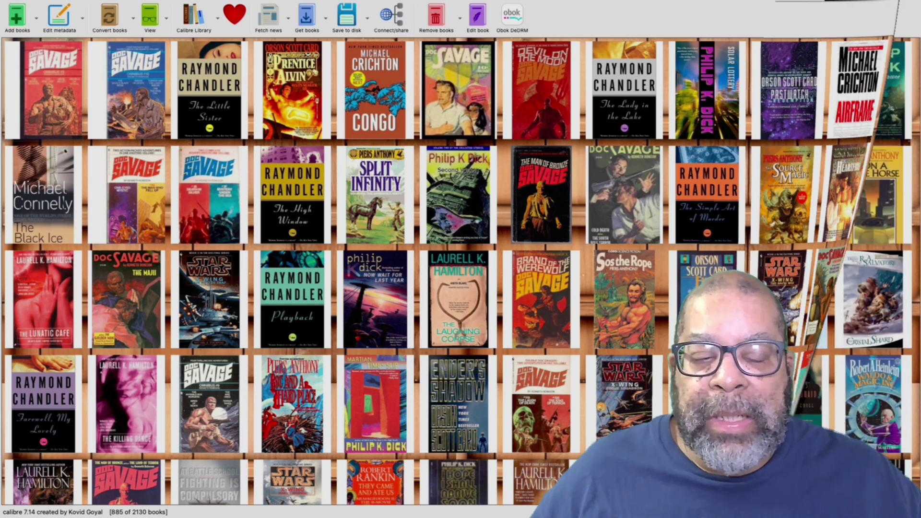
Step: Scroll down through the calibre cover grid
scroll(456, 268, down, 4)
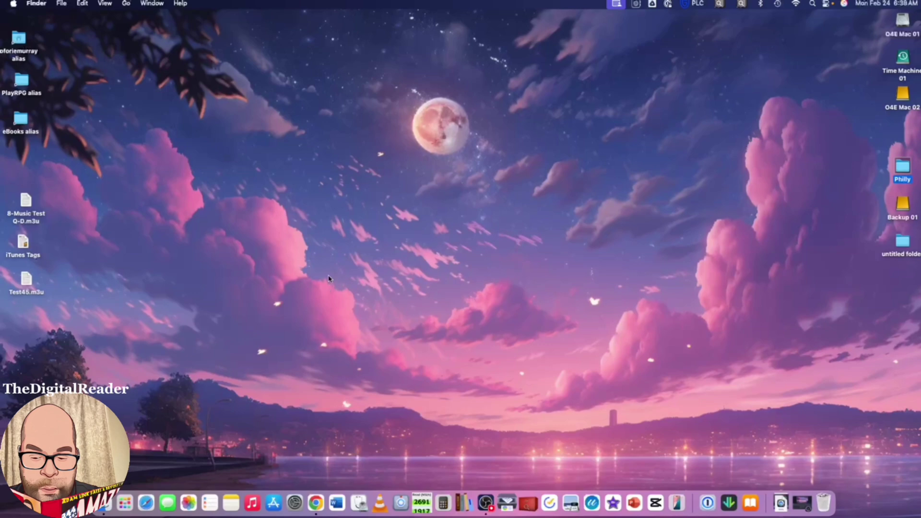
click(37, 4)
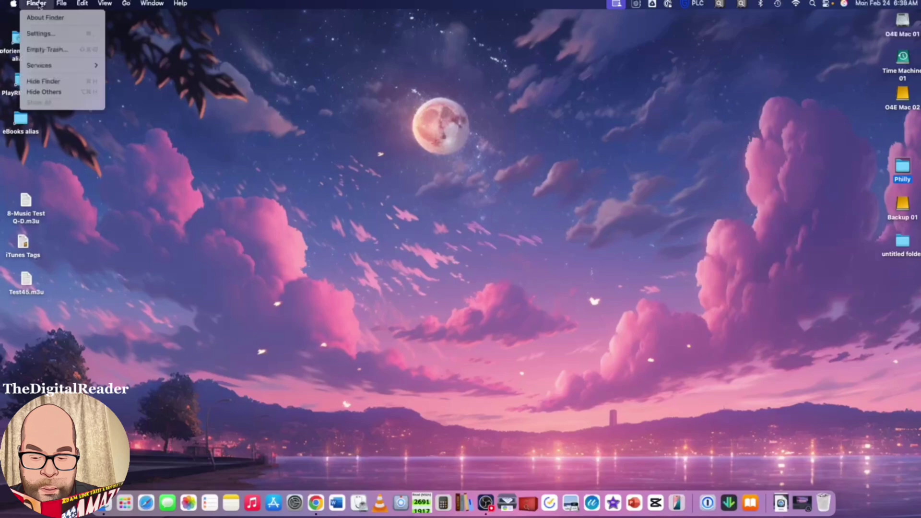
click(40, 34)
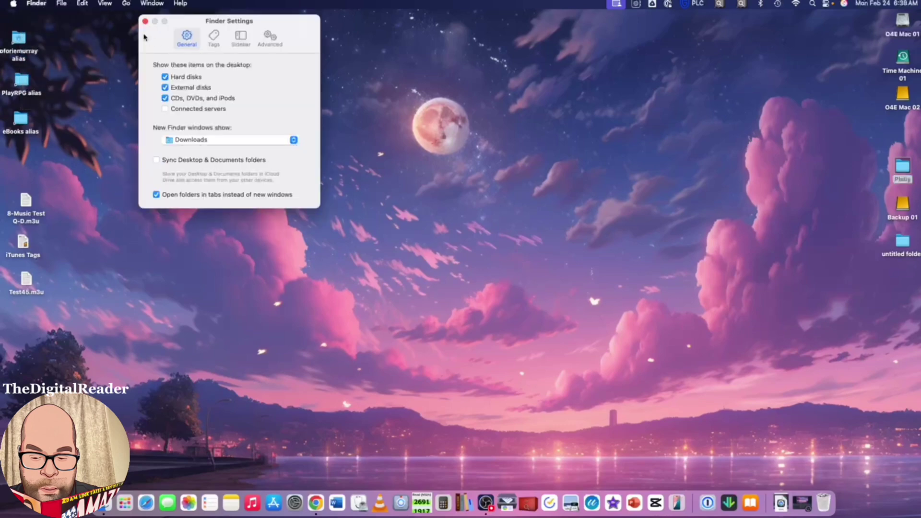
click(145, 21)
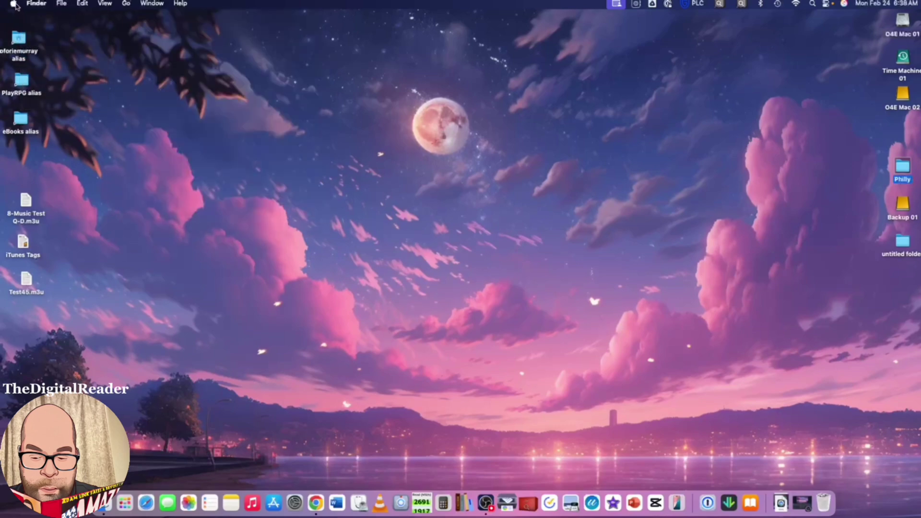
click(14, 4)
click(21, 36)
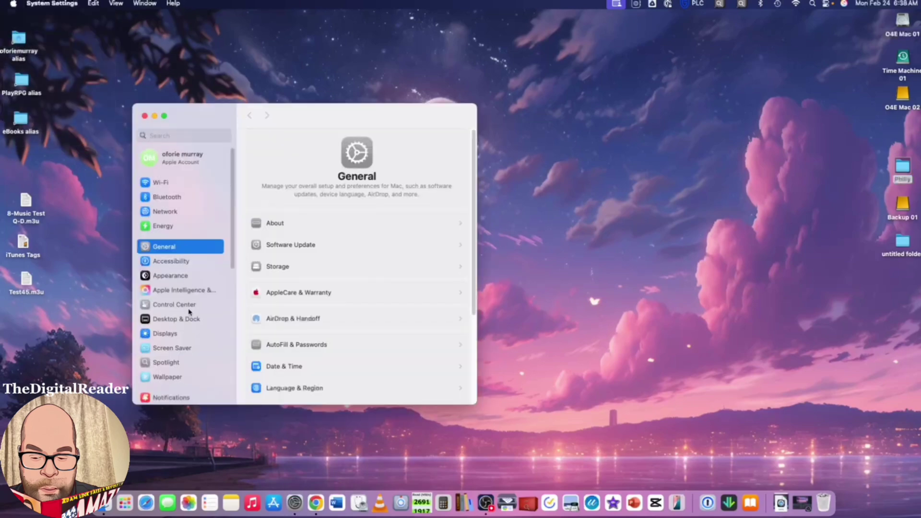
scroll(189, 320, down, 6)
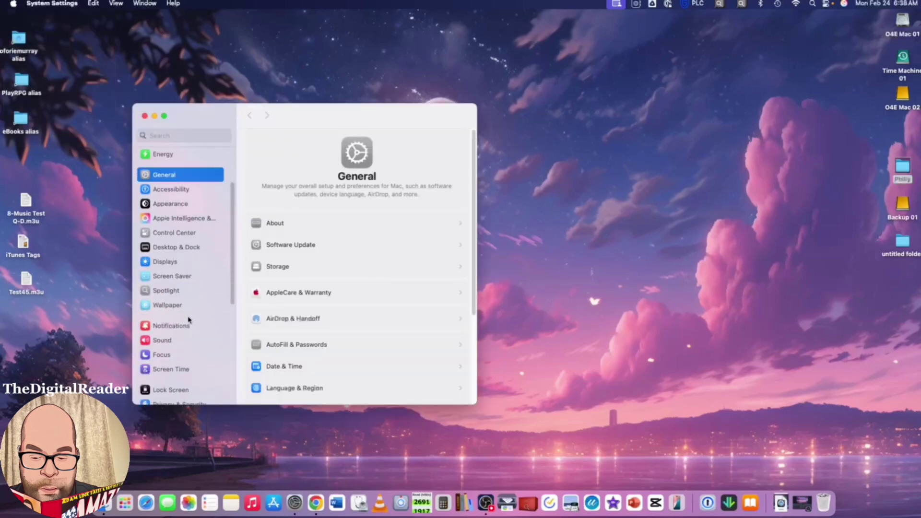
click(191, 300)
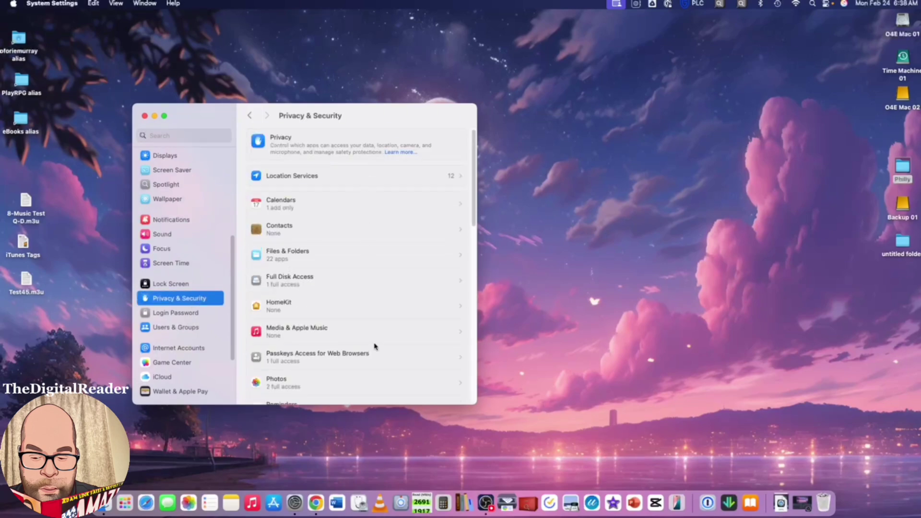
click(145, 116)
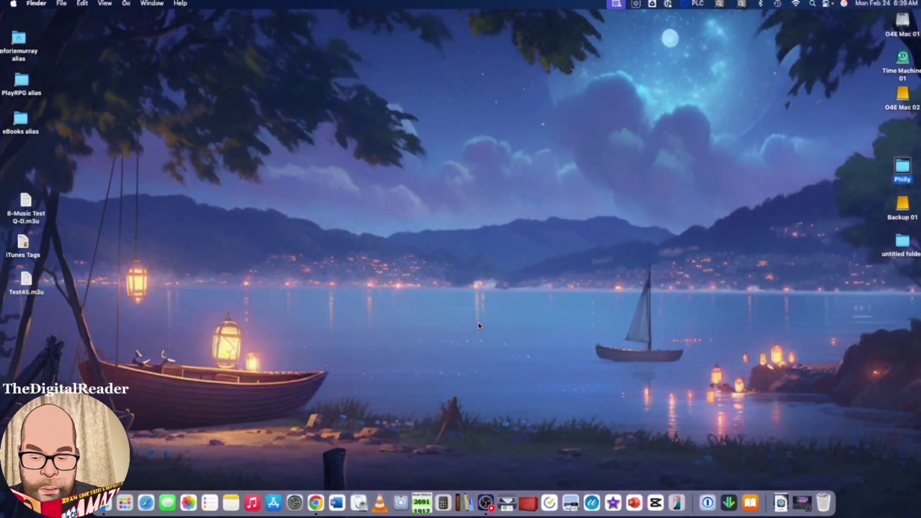
Step: Open the 'Liberate your Library from Audible' video from YouTube Watch later and expand its description
click(316, 503)
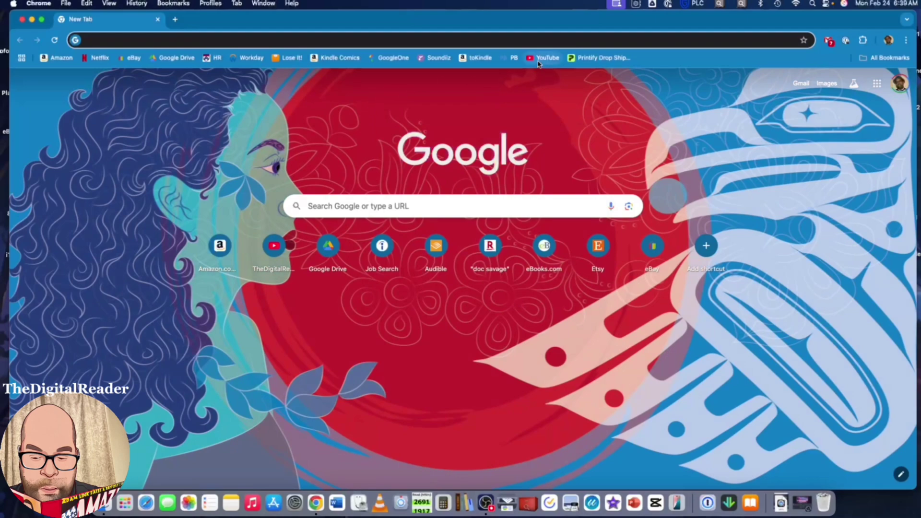
click(539, 59)
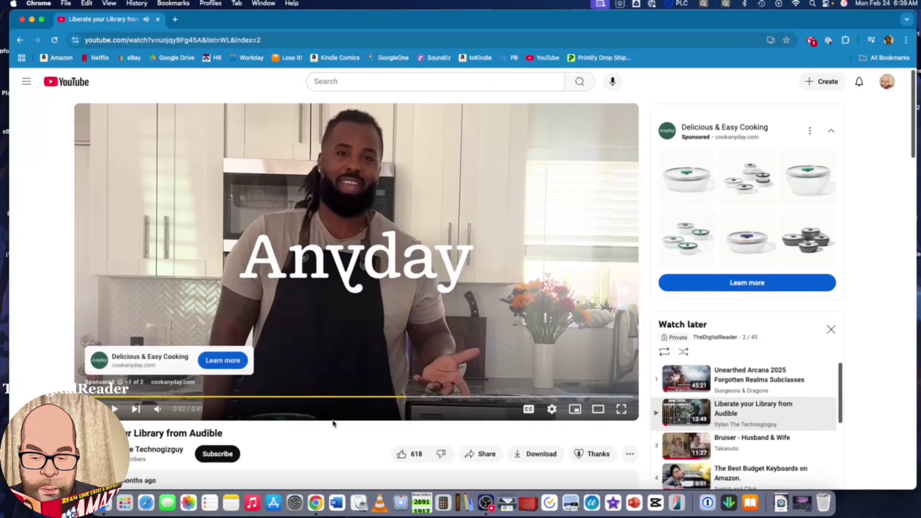
scroll(333, 418, down, 4)
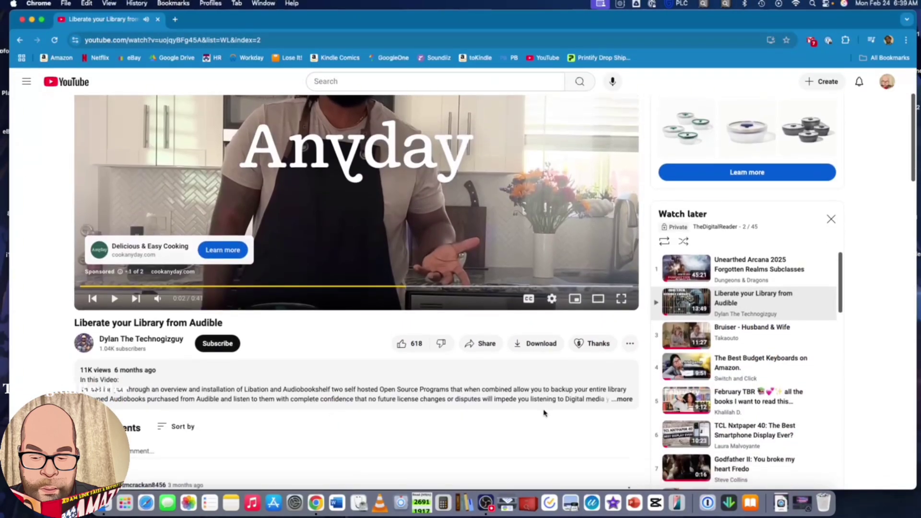
click(623, 399)
scroll(305, 386, down, 3)
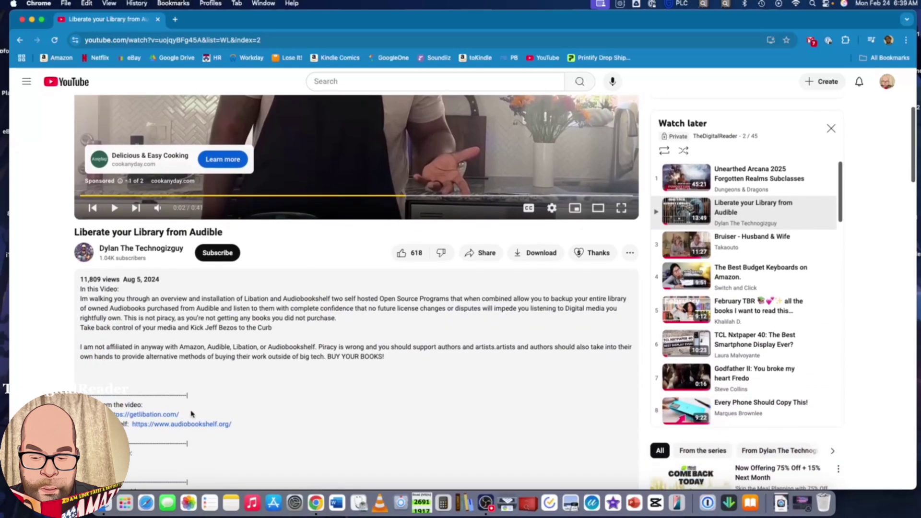
Step: Download Libation.11.1.0-macOS-chardonnay-arm64.tgz from the GitHub release via getlibation.com, then close Chrome
click(169, 415)
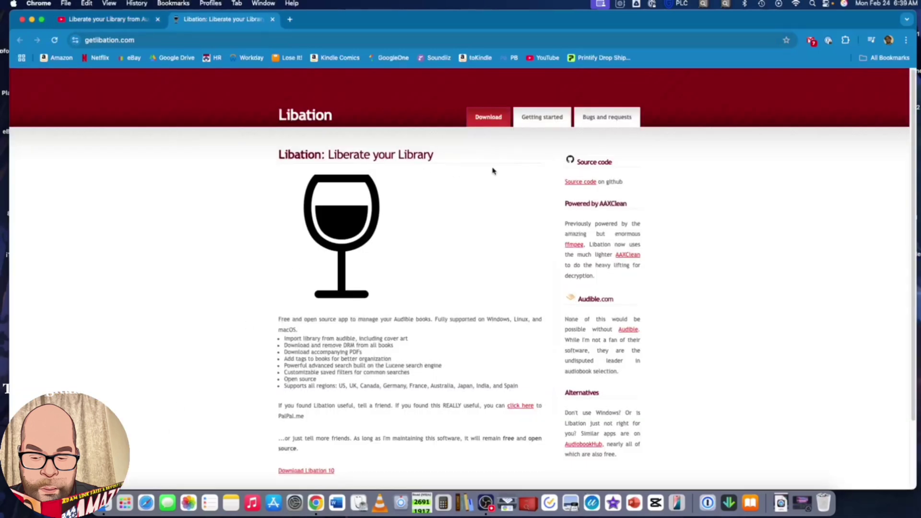
click(484, 120)
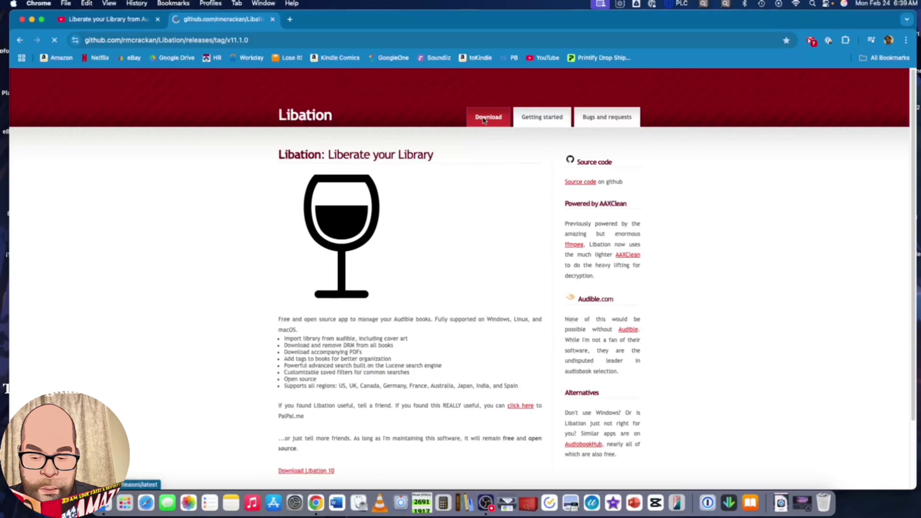
scroll(444, 191, down, 5)
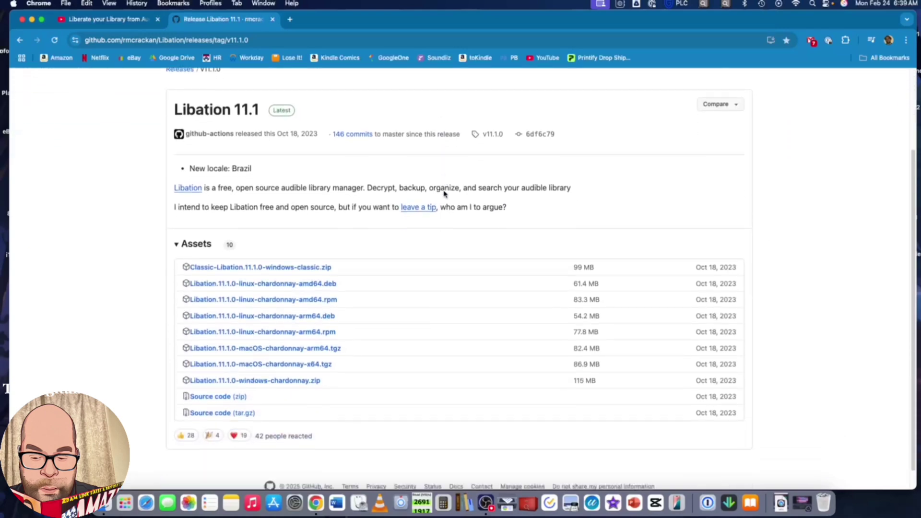
scroll(444, 193, down, 1)
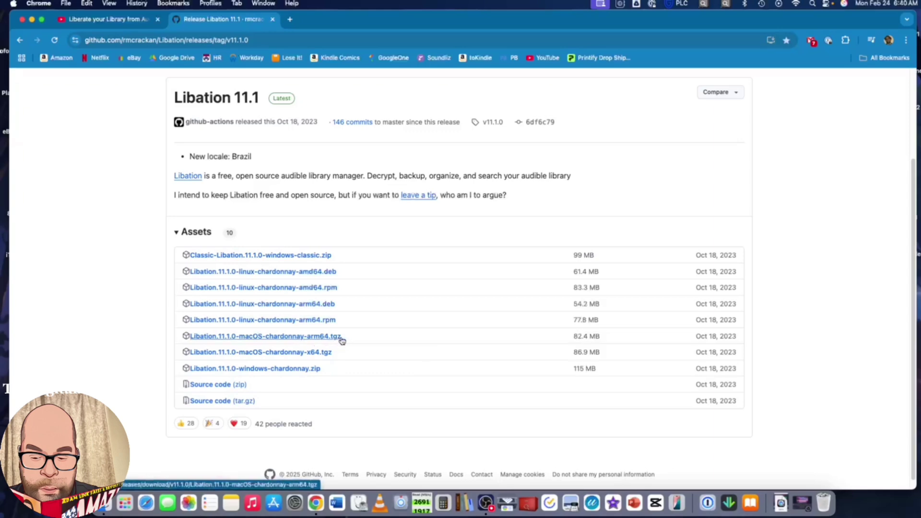
click(290, 336)
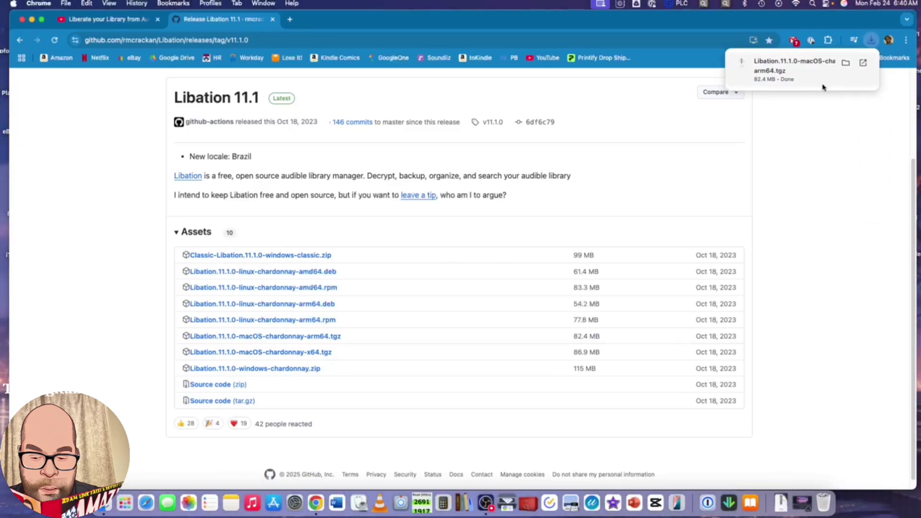
click(22, 19)
Step: Extract the Libation .tgz archive in Downloads and select the resulting Libation application
click(108, 502)
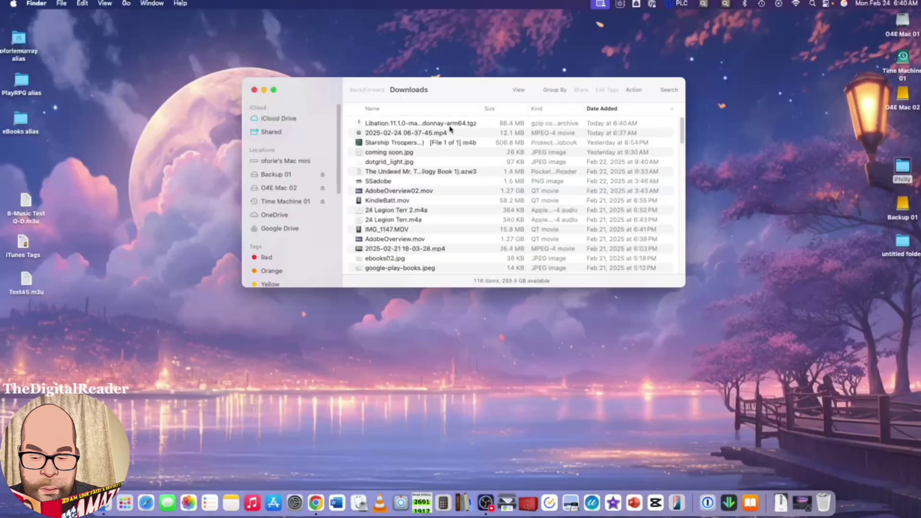
click(450, 127)
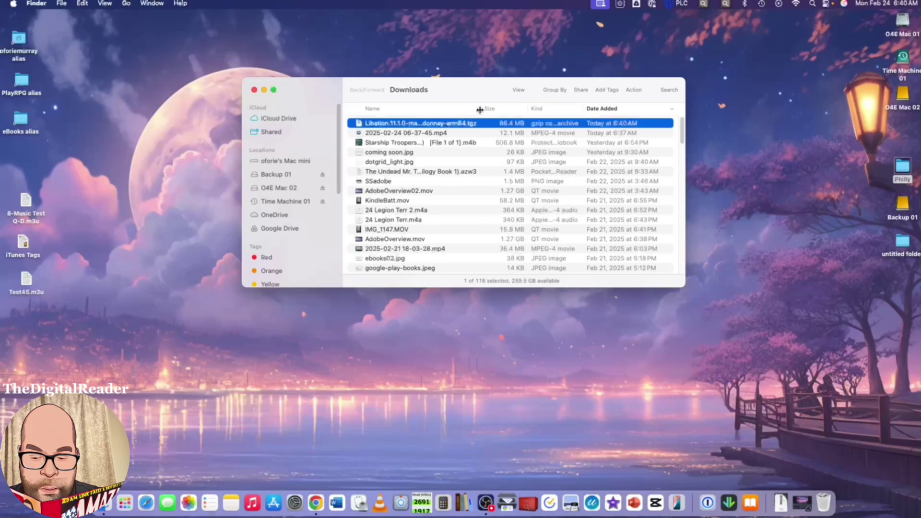
drag(481, 110, 514, 110)
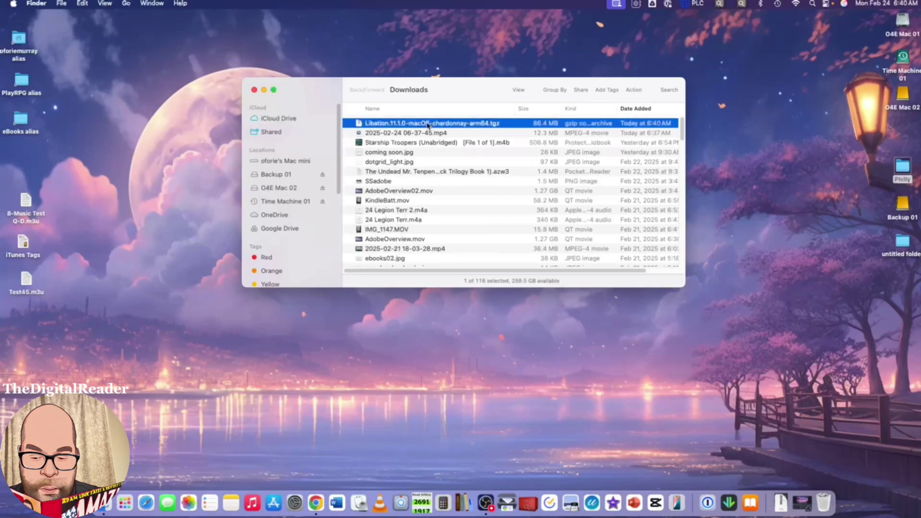
double_click(428, 124)
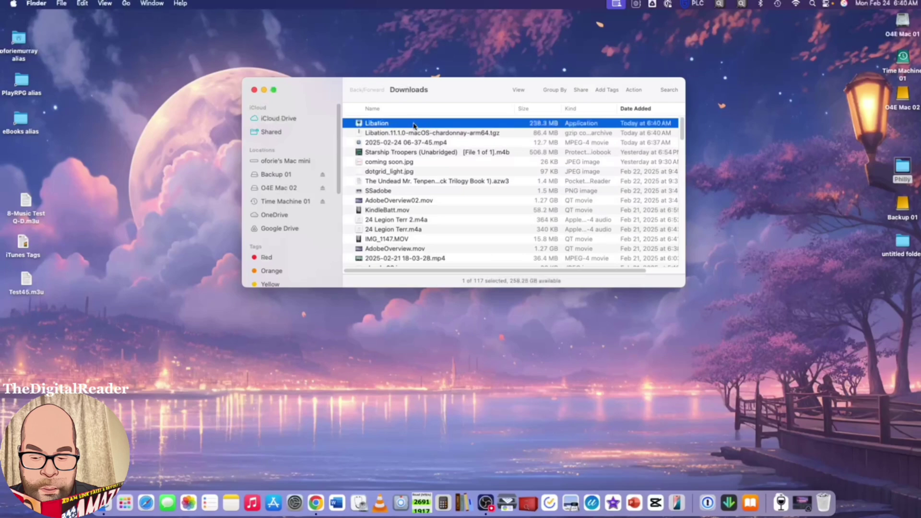
click(410, 134)
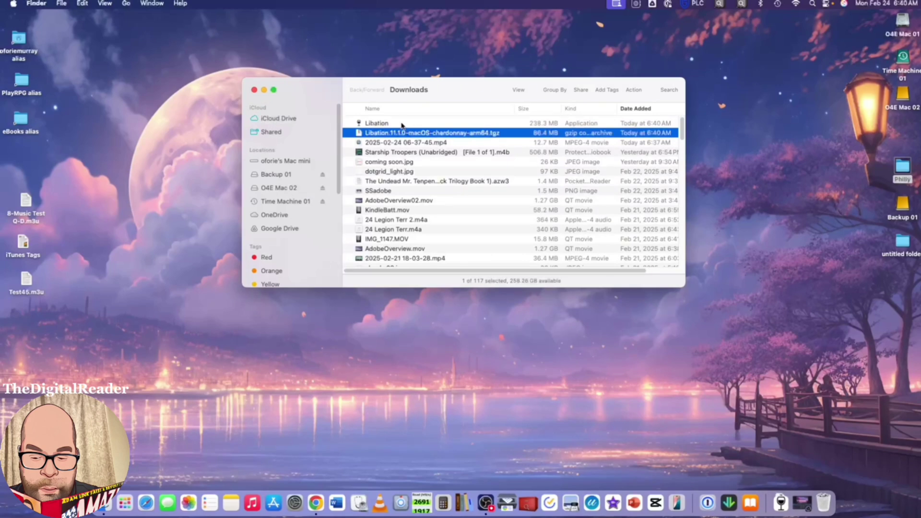
click(383, 126)
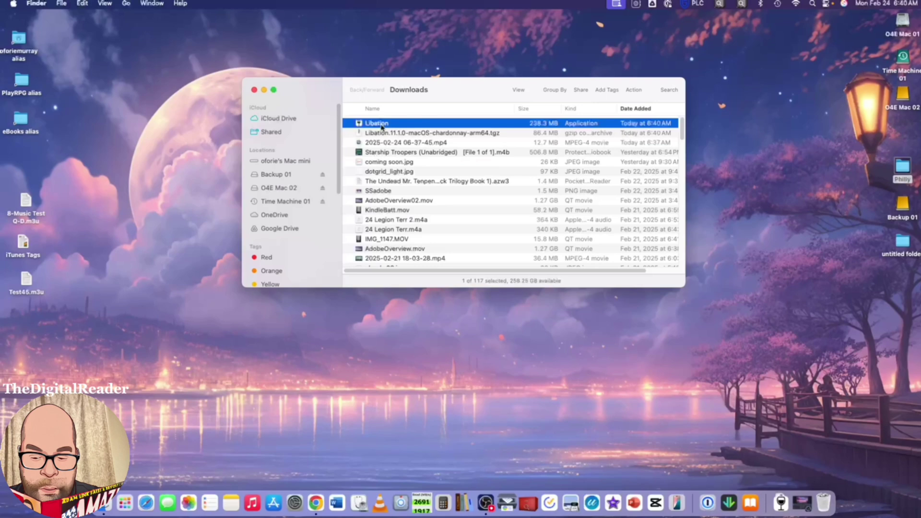
scroll(318, 166, down, 1)
scroll(318, 166, down, 10)
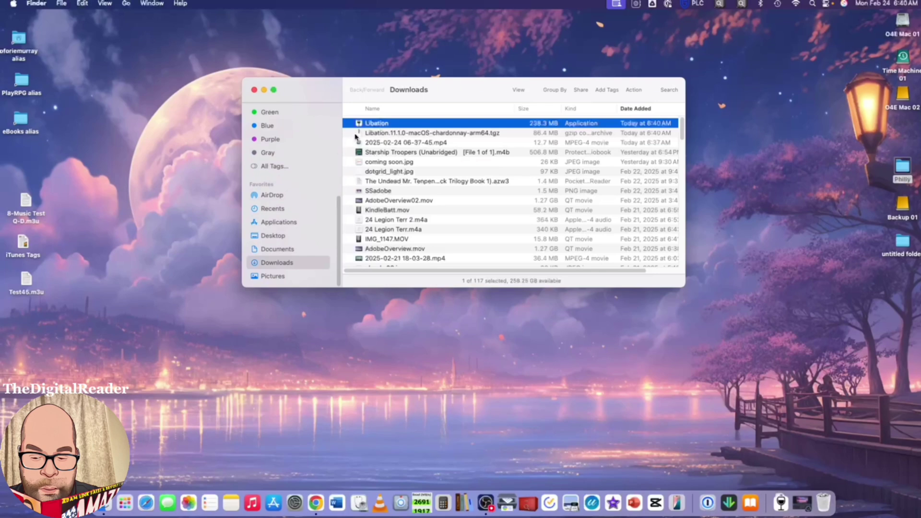
Step: Move the Libation app into the Applications folder
drag(367, 123, 290, 224)
click(290, 224)
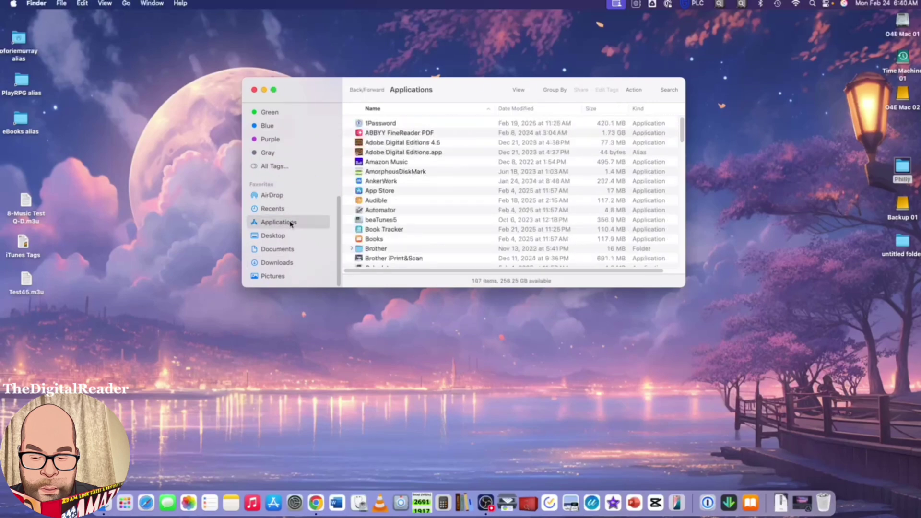
scroll(403, 158, down, 3)
scroll(416, 169, down, 10)
scroll(416, 173, down, 5)
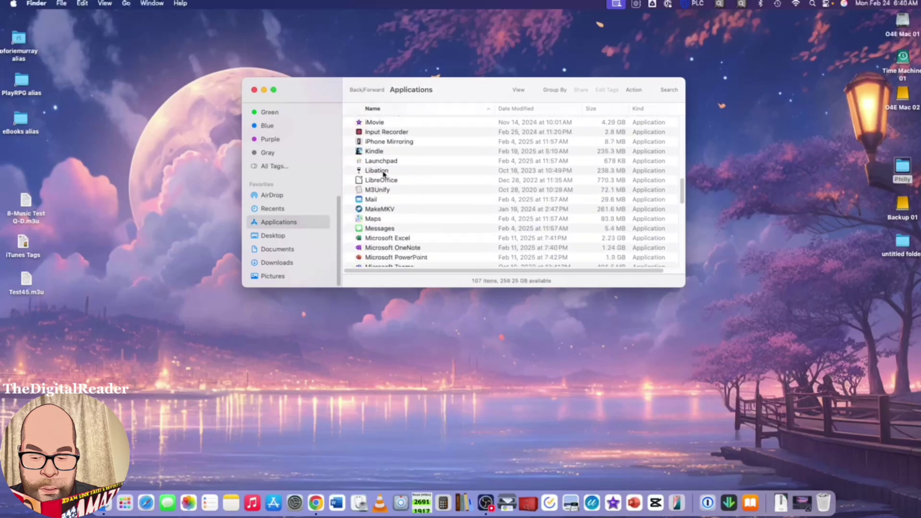
Step: Launch Libation from Applications, then close the Applications window
double_click(376, 171)
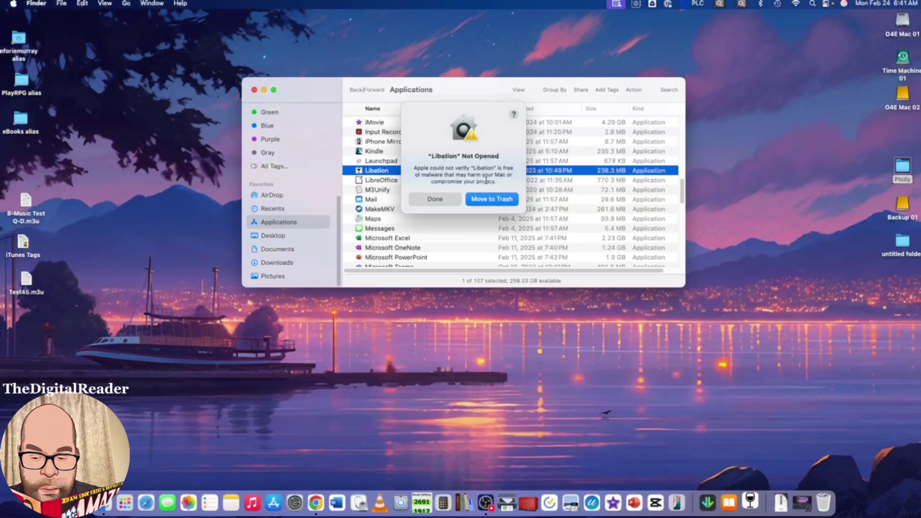
click(315, 94)
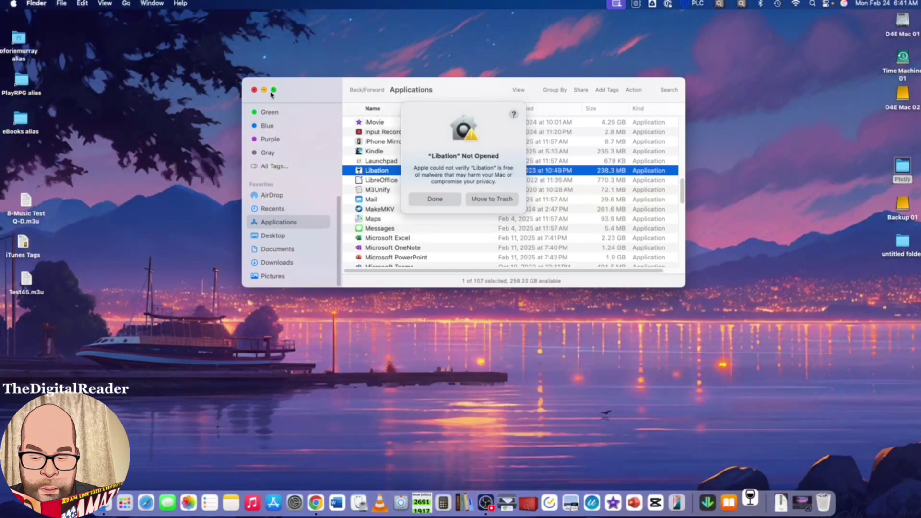
click(254, 90)
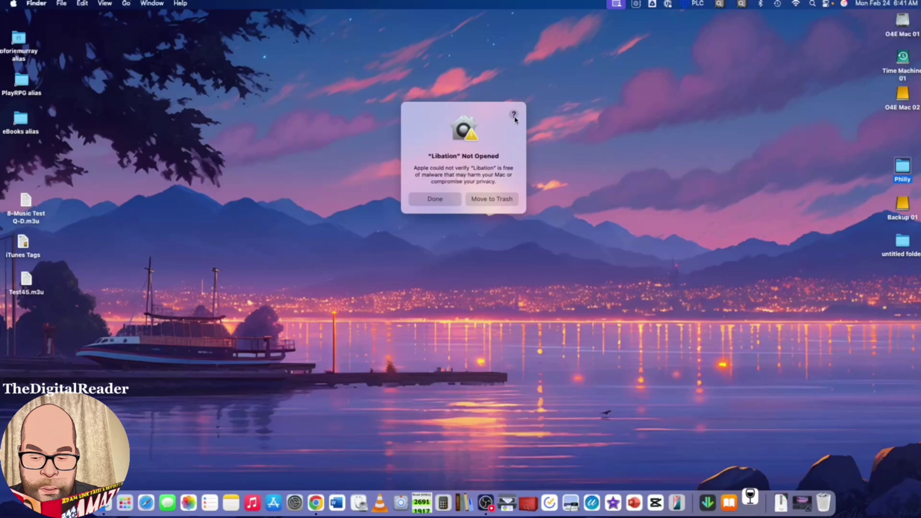
Step: Open the Mac User Guide help on unverifiable apps, then dismiss the Libation warning
click(513, 115)
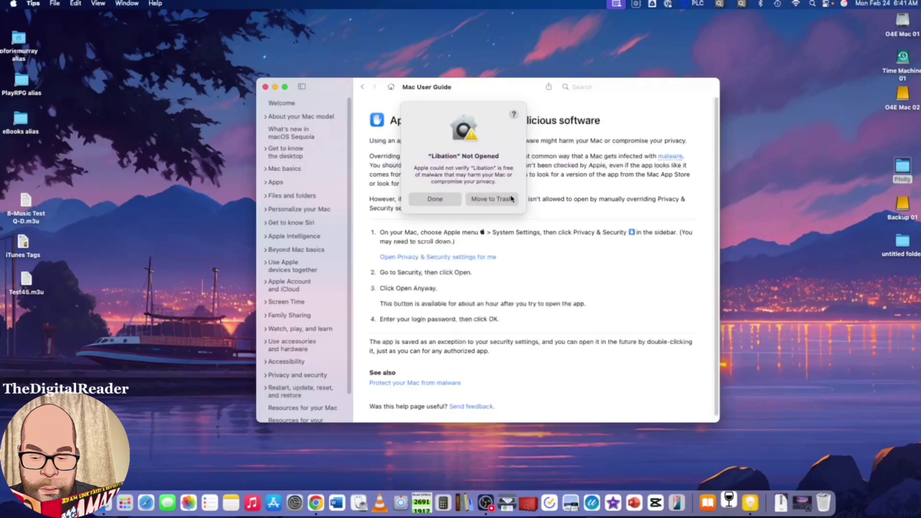
drag(491, 115, 533, 128)
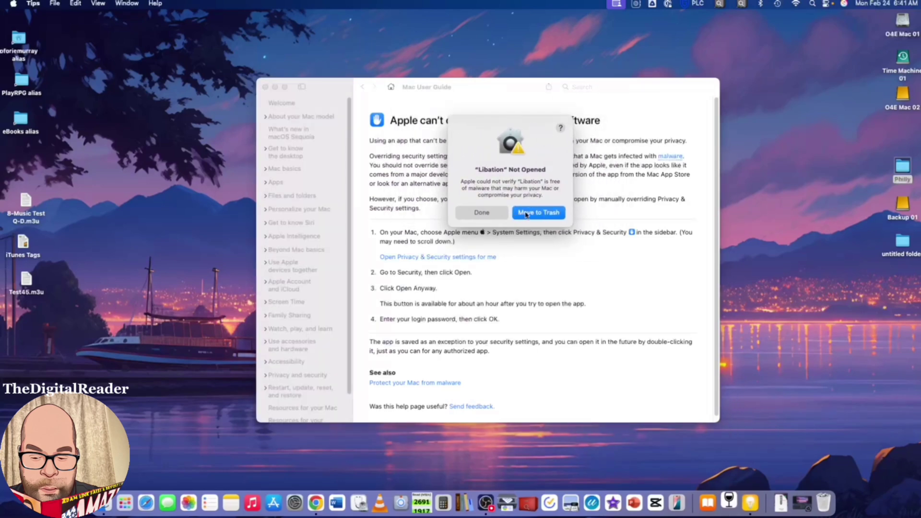
click(491, 214)
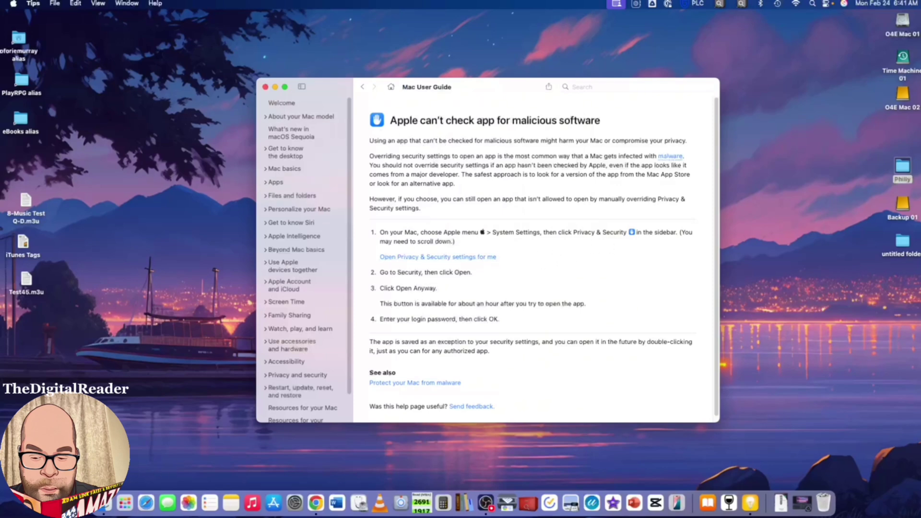
Step: Allow Libation via Privacy & Security's Open Anyway, entering the administrator password
click(13, 3)
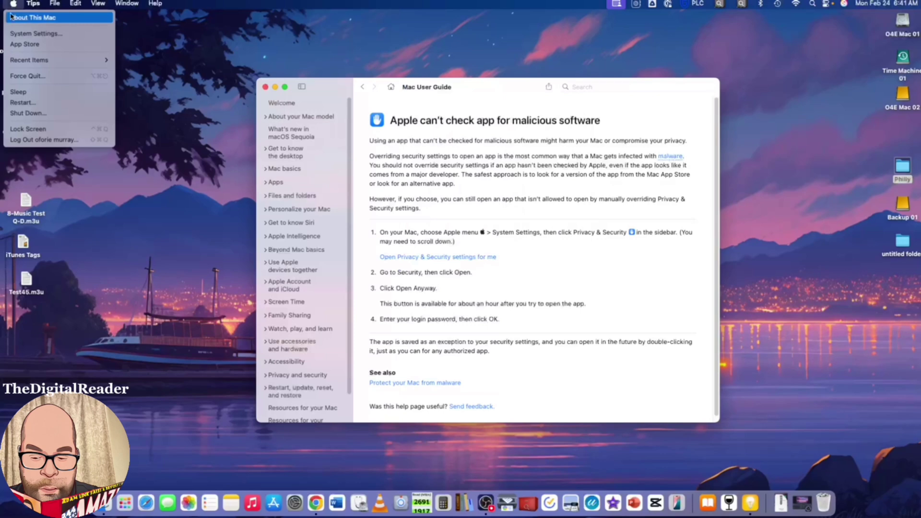
click(34, 34)
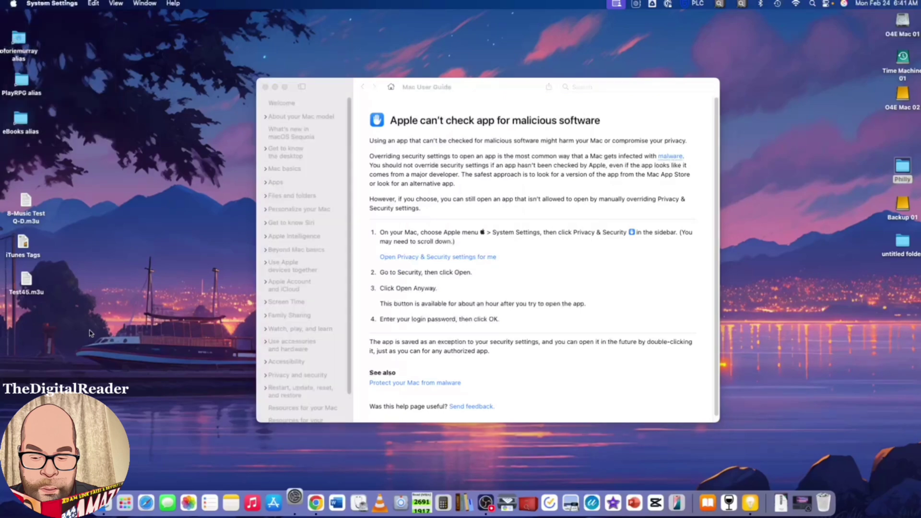
scroll(172, 338, down, 8)
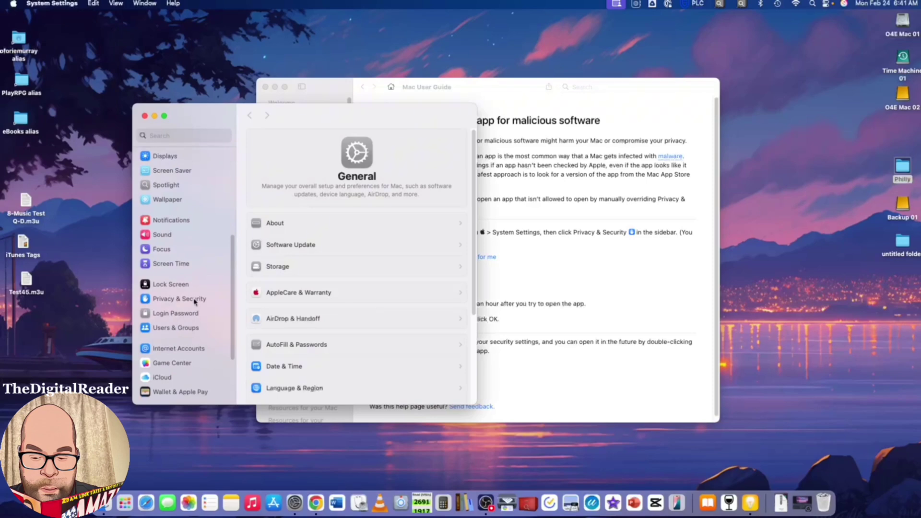
click(194, 299)
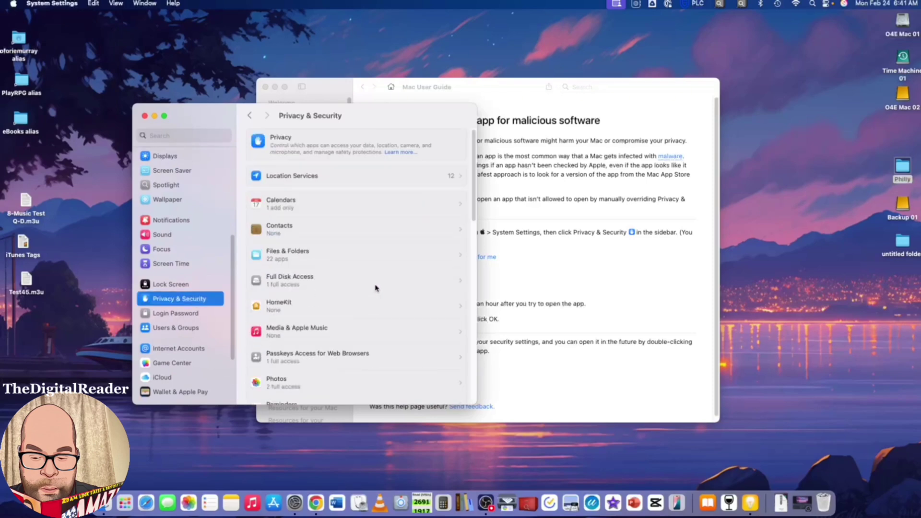
scroll(391, 259, down, 2)
scroll(391, 259, down, 15)
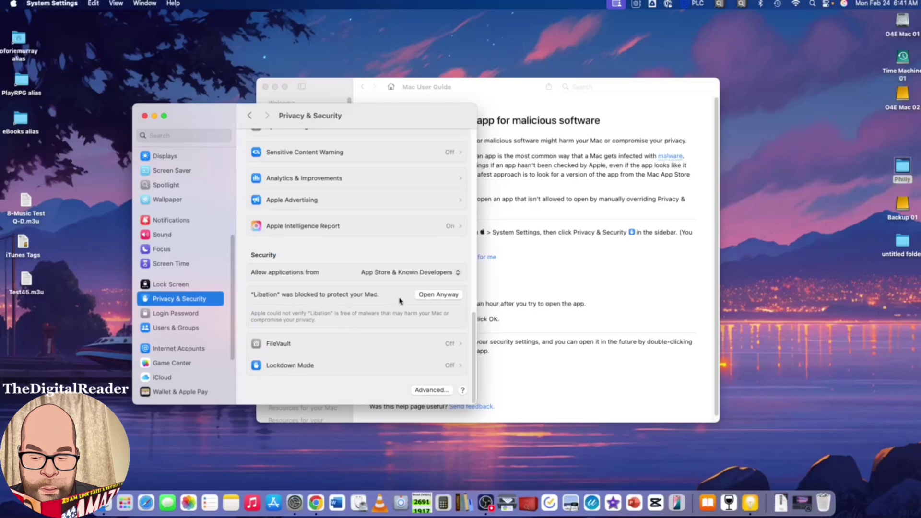
click(434, 296)
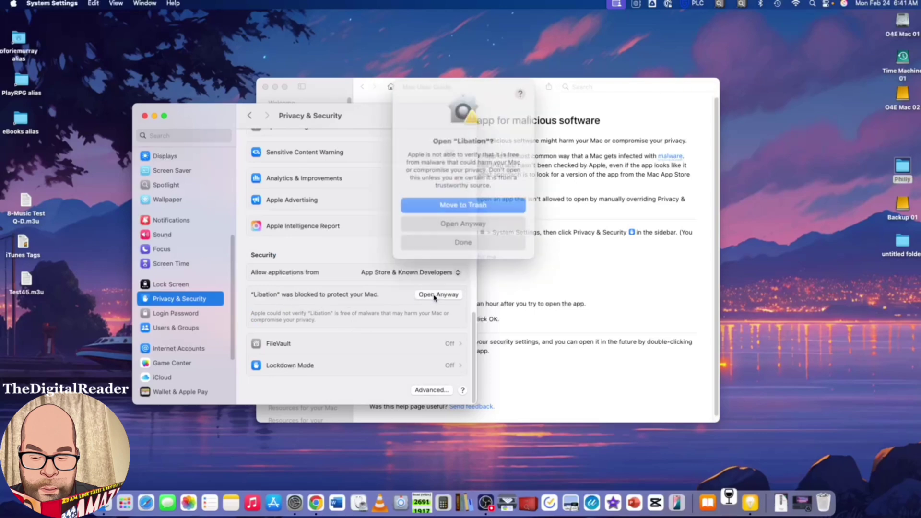
click(472, 219)
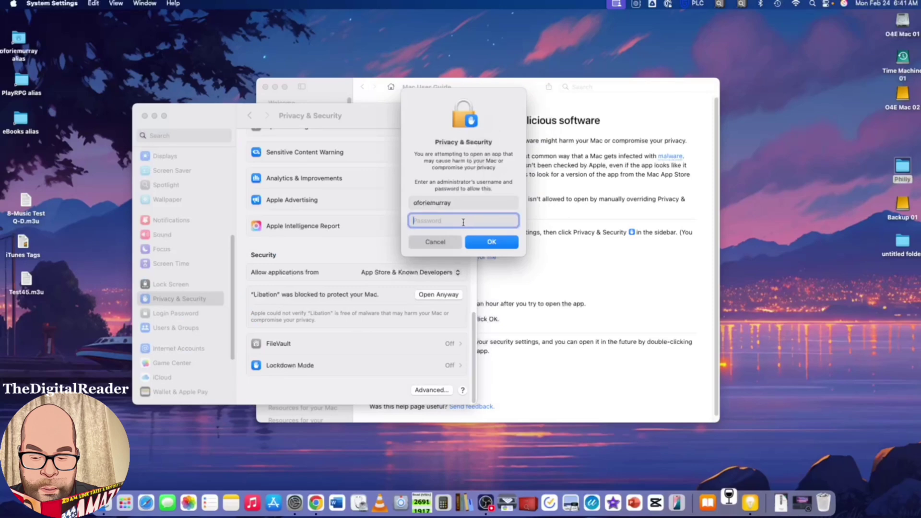
text(****)
Step: Approve the password prompt, close System Settings, choose New User and decline the guided tour
click(486, 243)
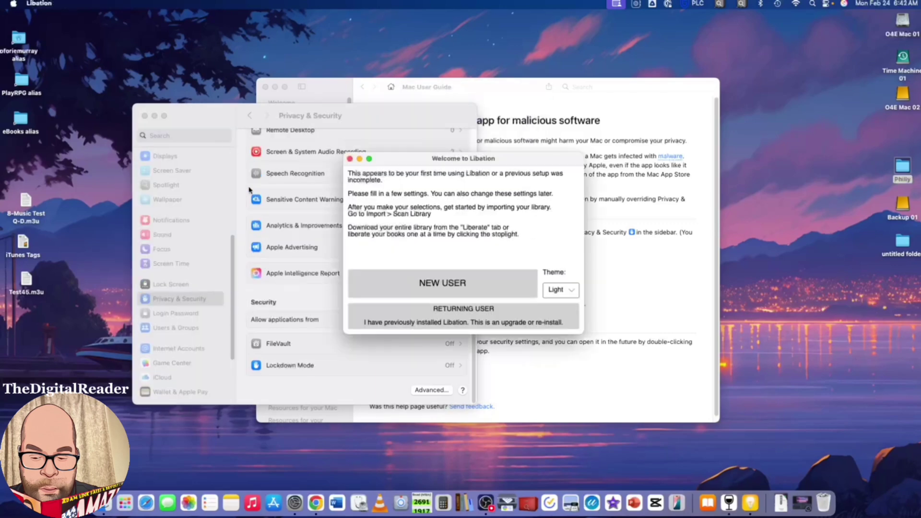
click(145, 116)
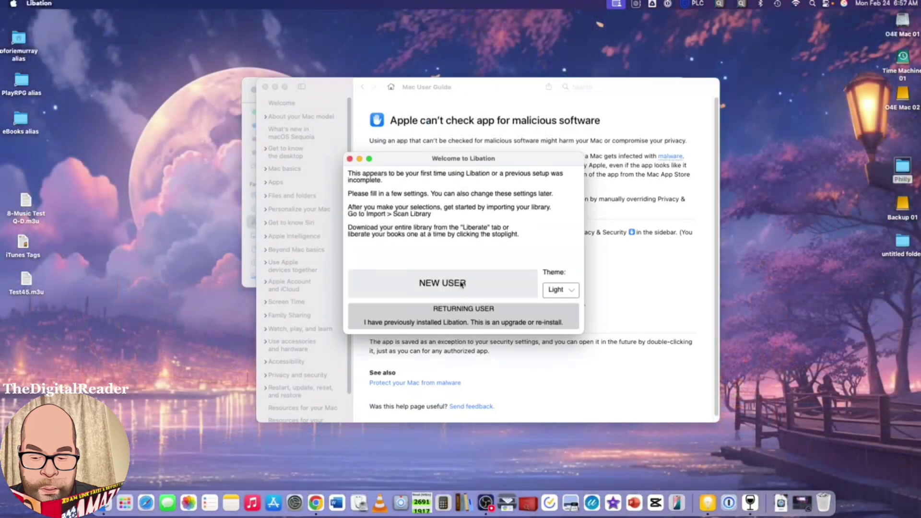
click(461, 284)
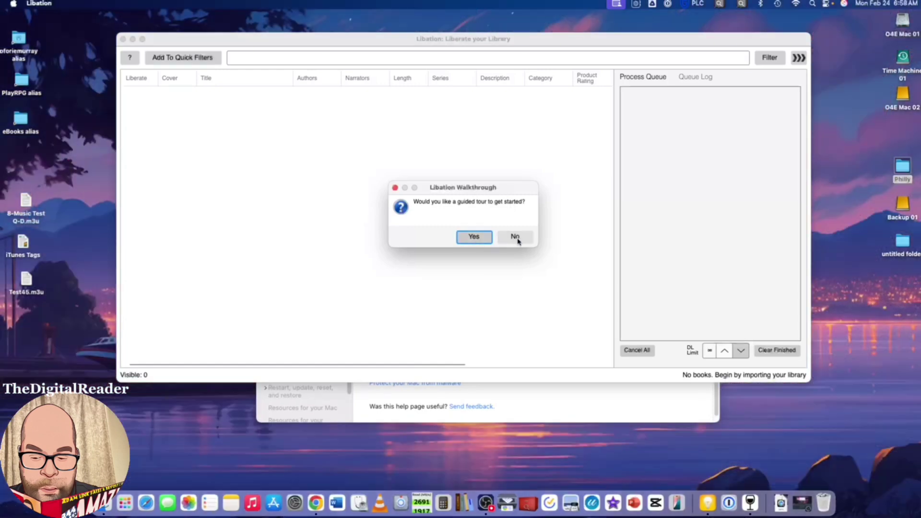
click(514, 237)
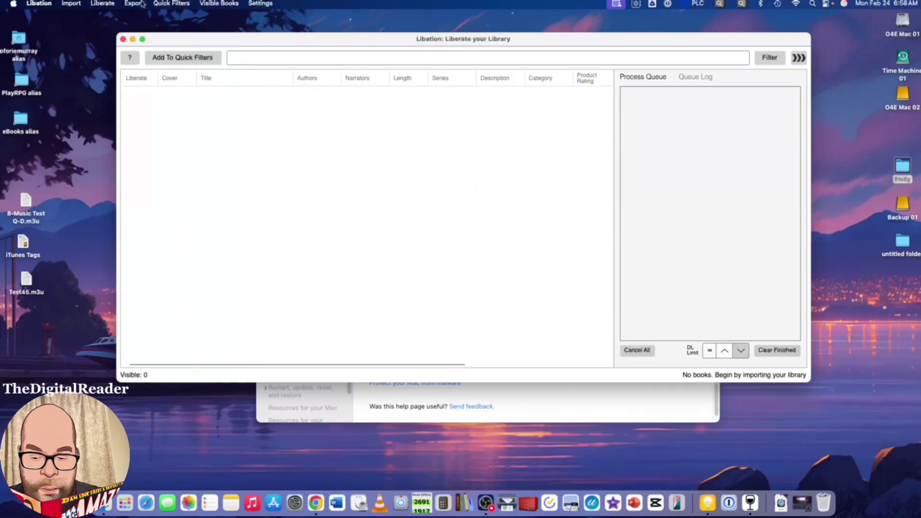
Step: Start adding a new Audible account from Libation's Import menu
click(71, 4)
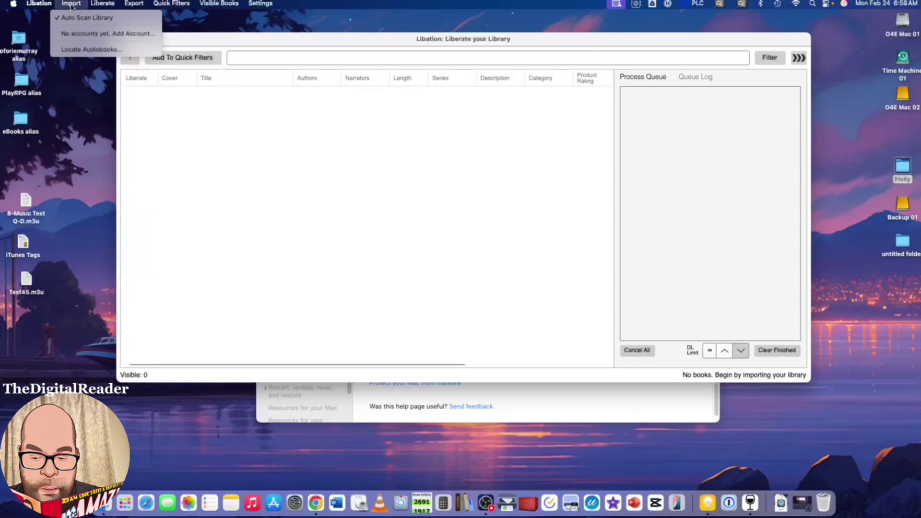
click(71, 34)
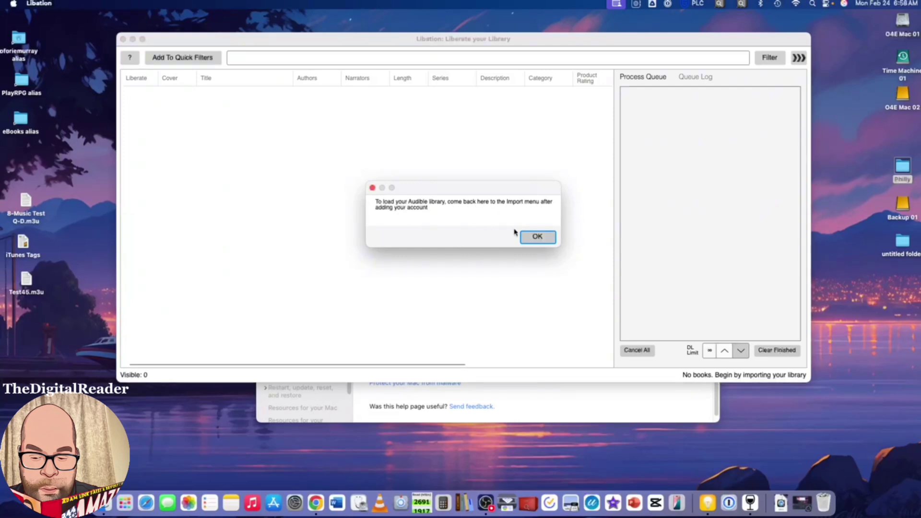
click(537, 237)
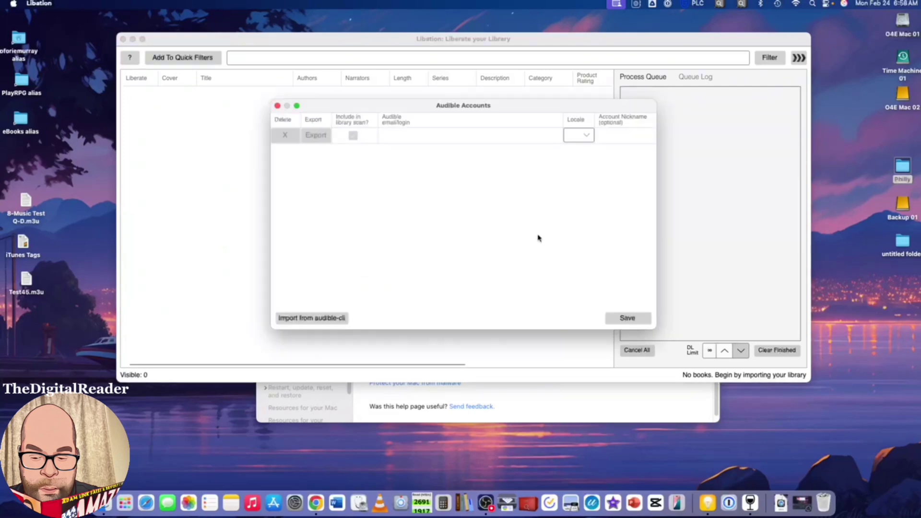
Step: Enter the account's e-mail as login, set the locale to us and save
click(448, 139)
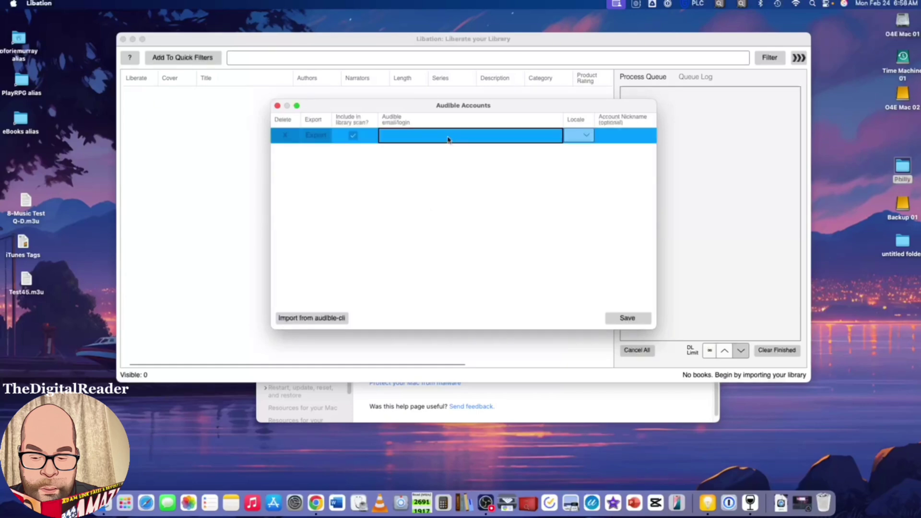
click(448, 138)
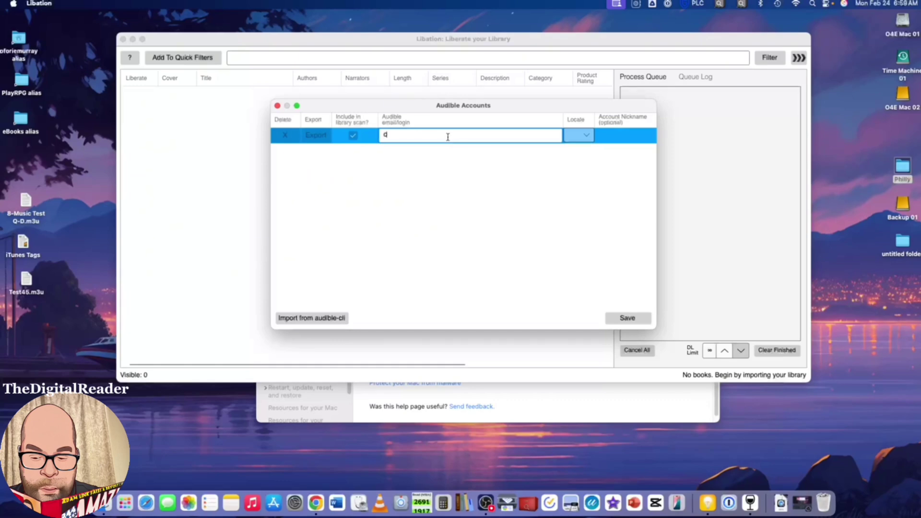
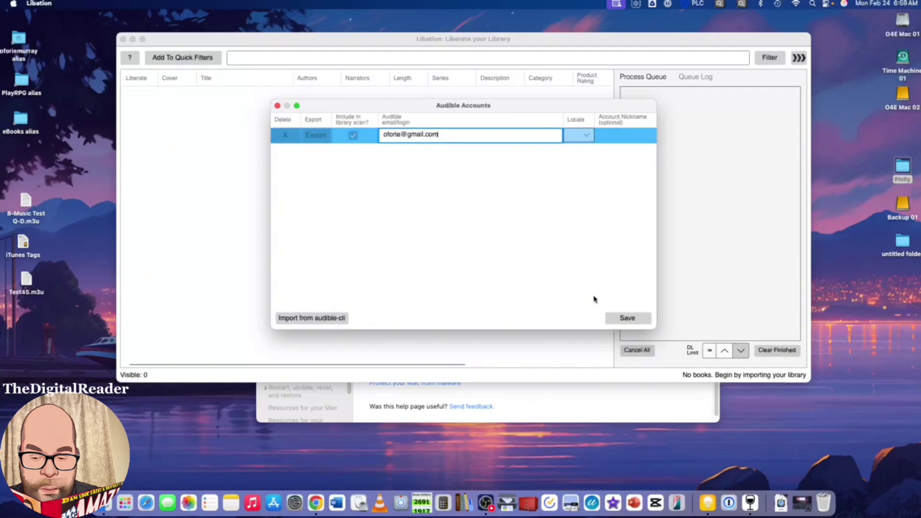
click(623, 319)
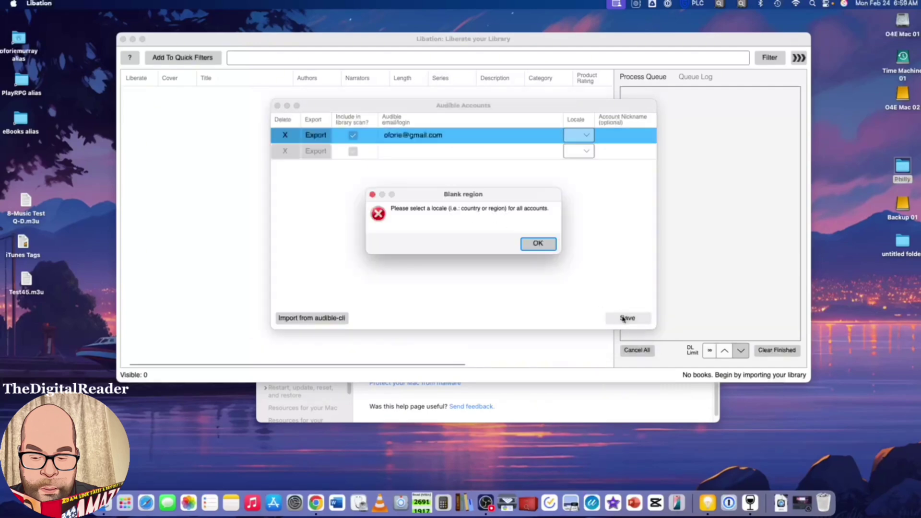
click(536, 246)
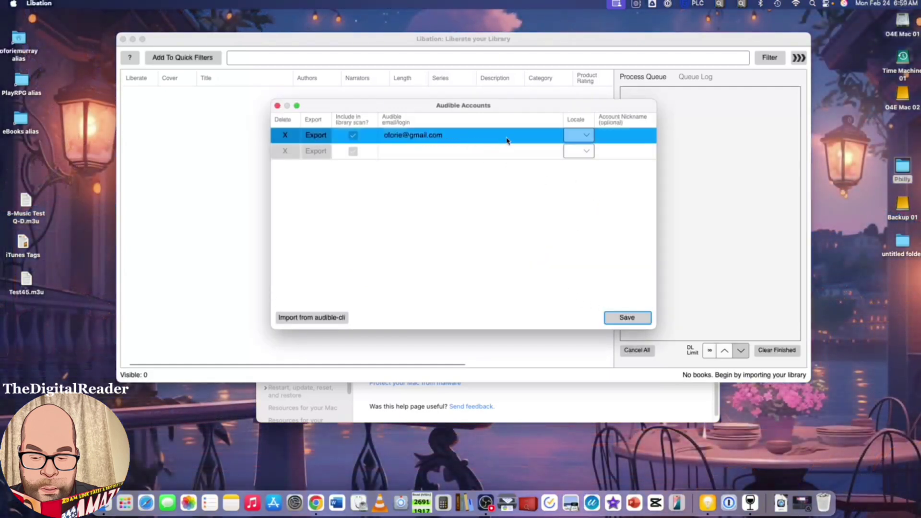
click(585, 137)
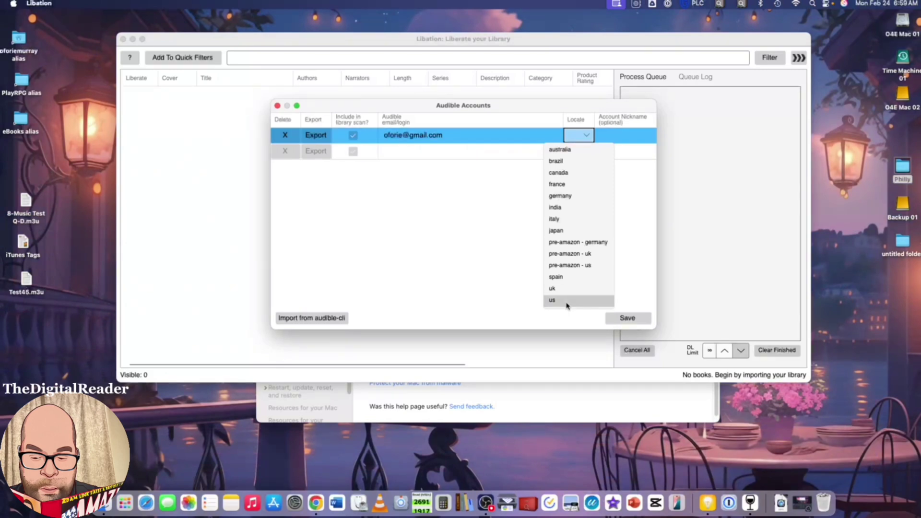
click(567, 302)
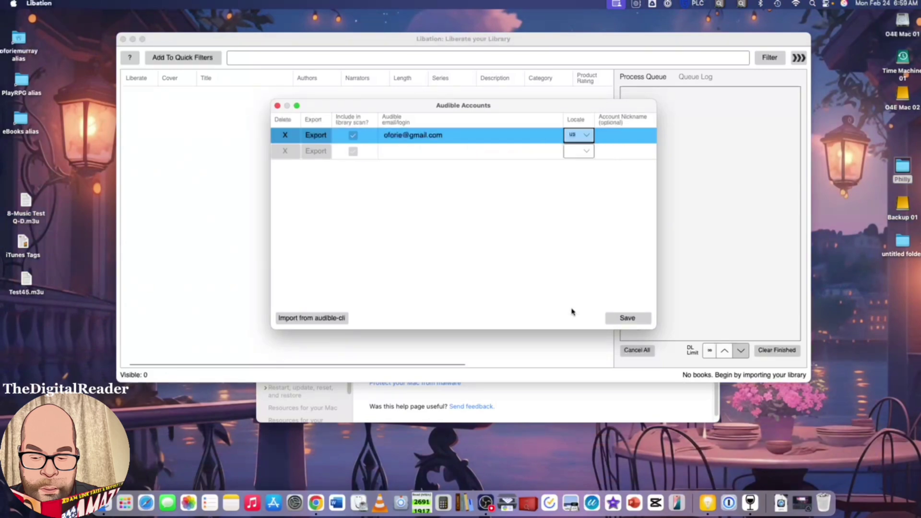
click(628, 318)
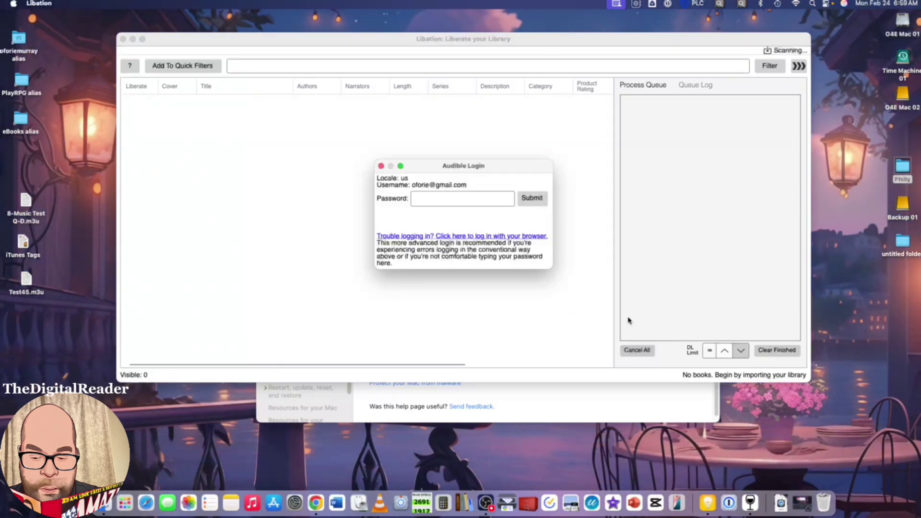
Step: Paste the Audible account password and submit the sign-in to load the 180-book library
click(471, 196)
key(super+v)
click(529, 204)
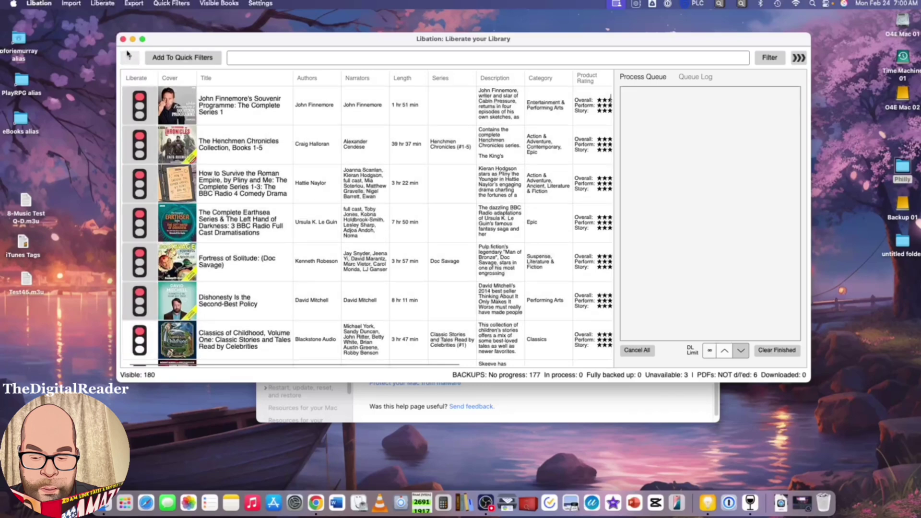
Step: Run Begin Book and PDF Backups from the Liberate menu until 176 books and all 6 PDFs are backed up
click(104, 5)
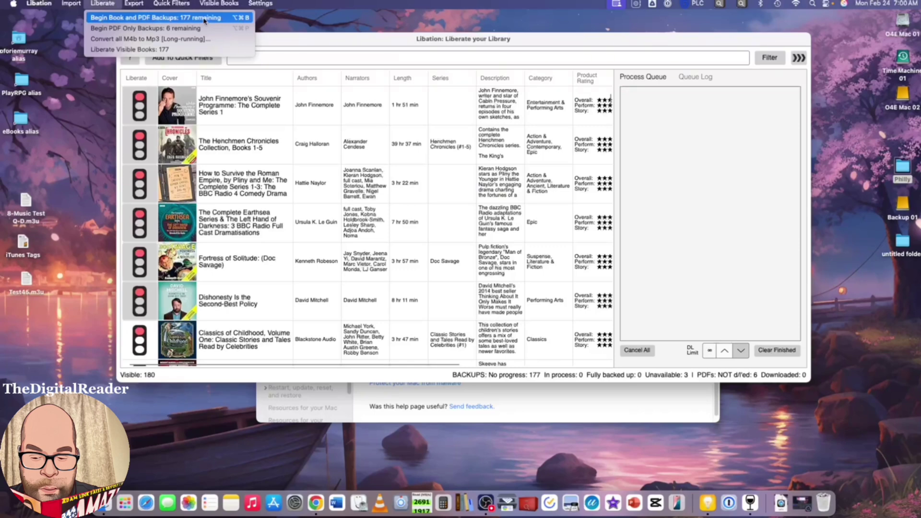
click(205, 18)
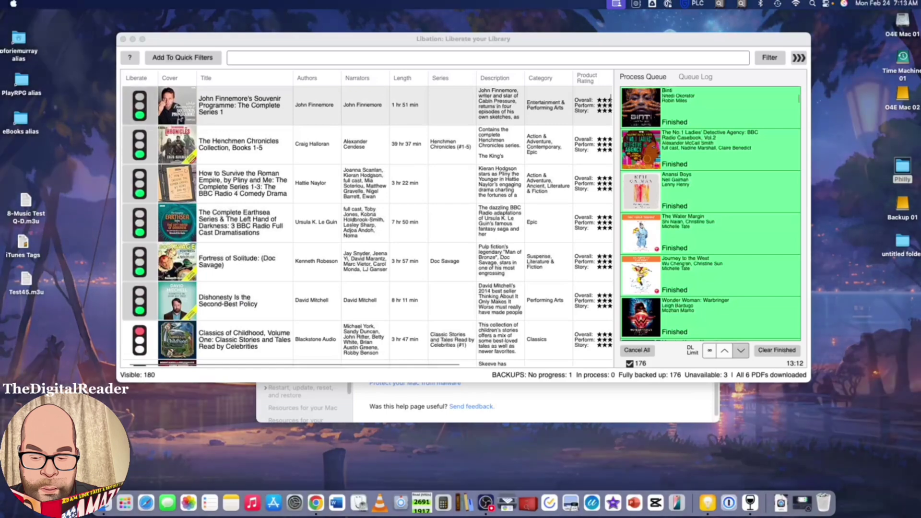
scroll(268, 149, down, 1)
scroll(268, 149, down, 5)
click(243, 211)
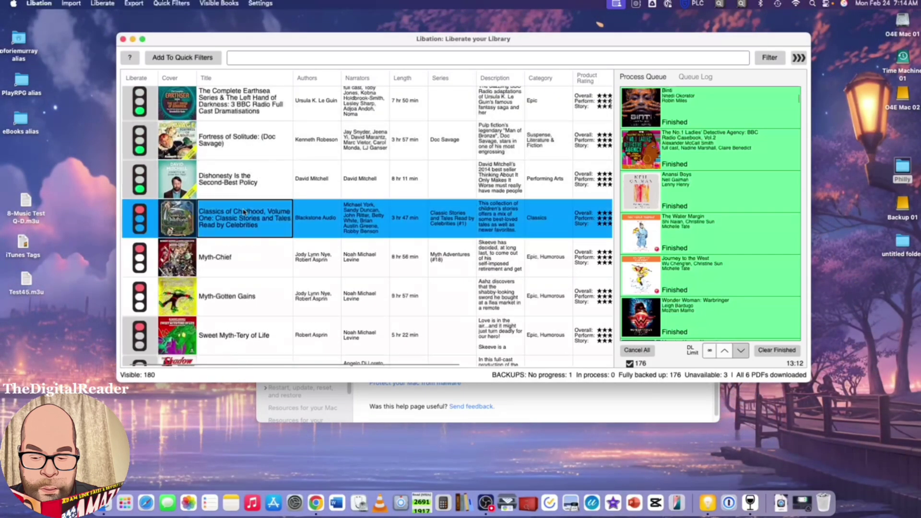
click(244, 265)
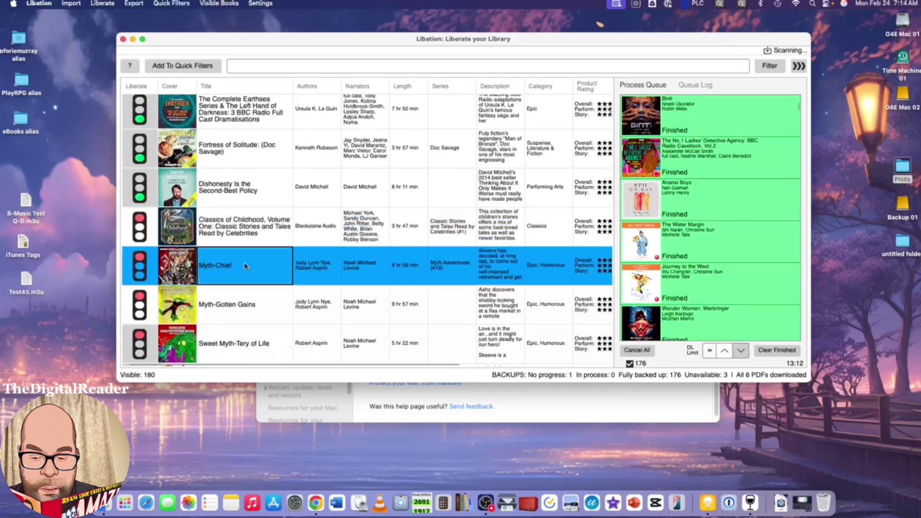
scroll(245, 265, down, 2)
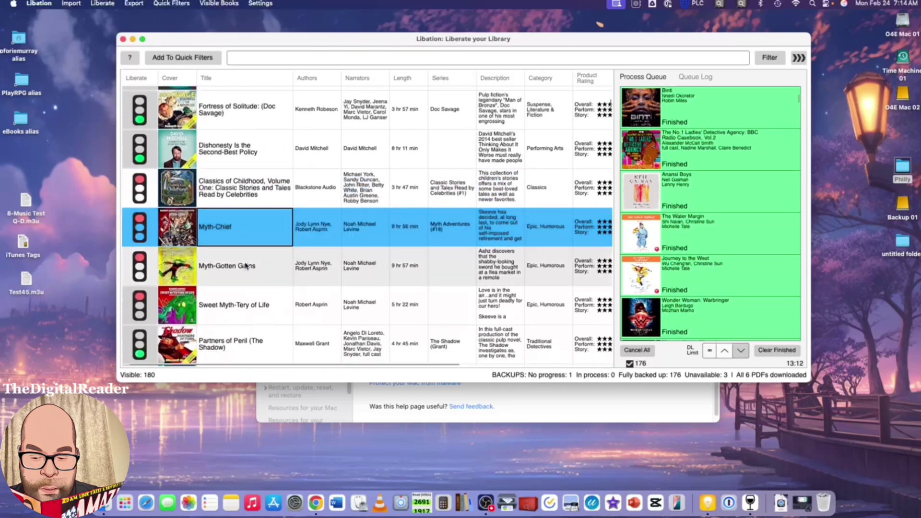
click(246, 266)
scroll(246, 266, down, 1)
click(245, 300)
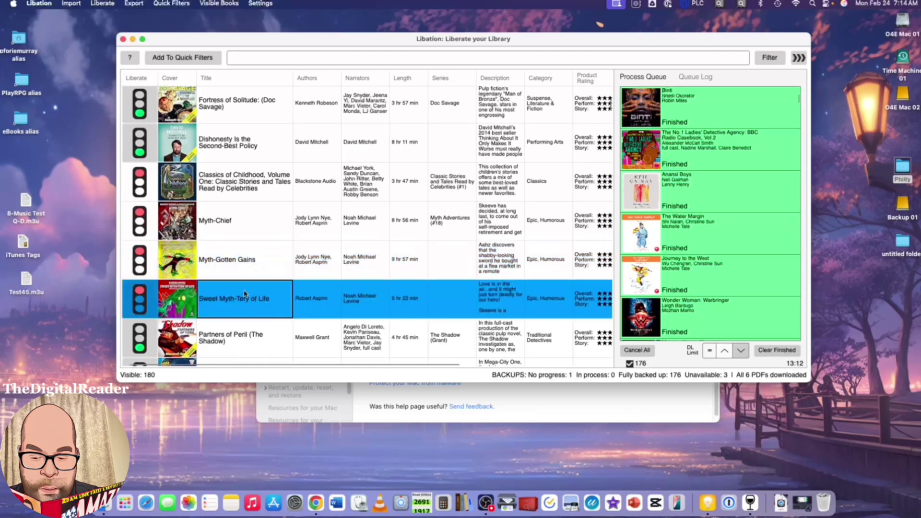
click(242, 226)
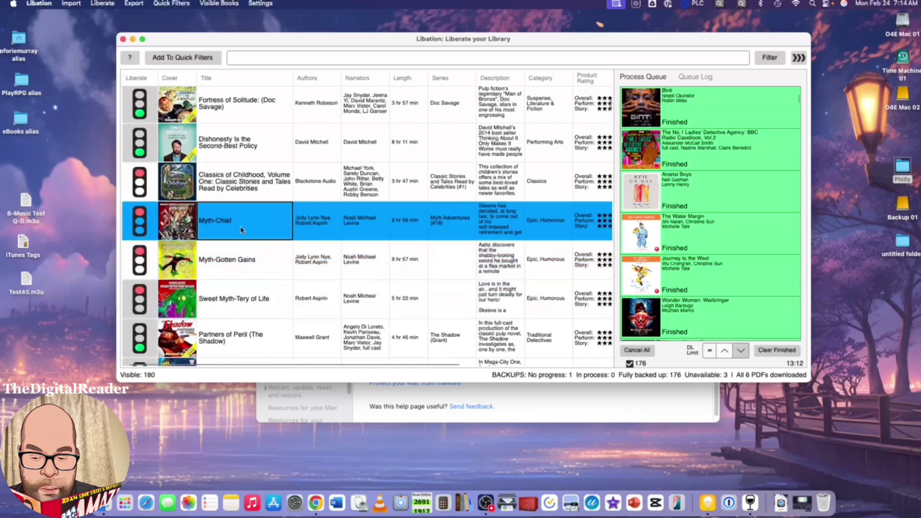
click(250, 182)
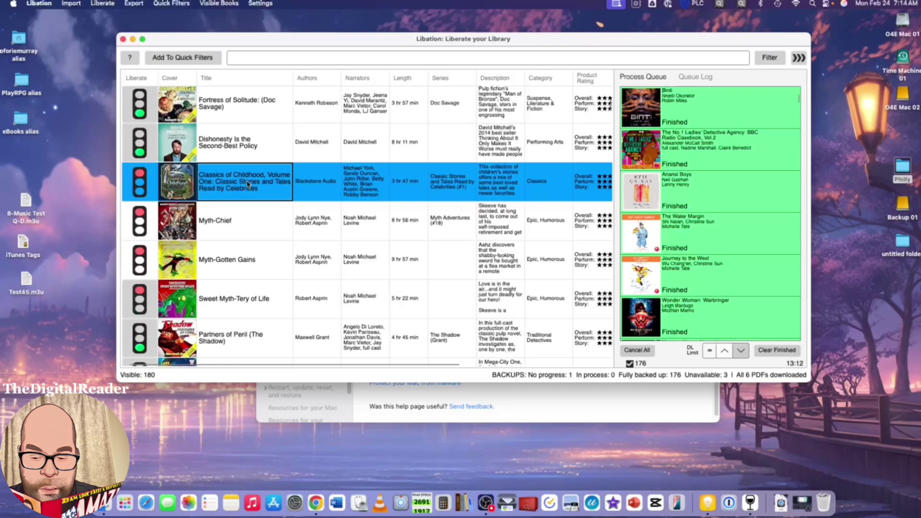
click(252, 209)
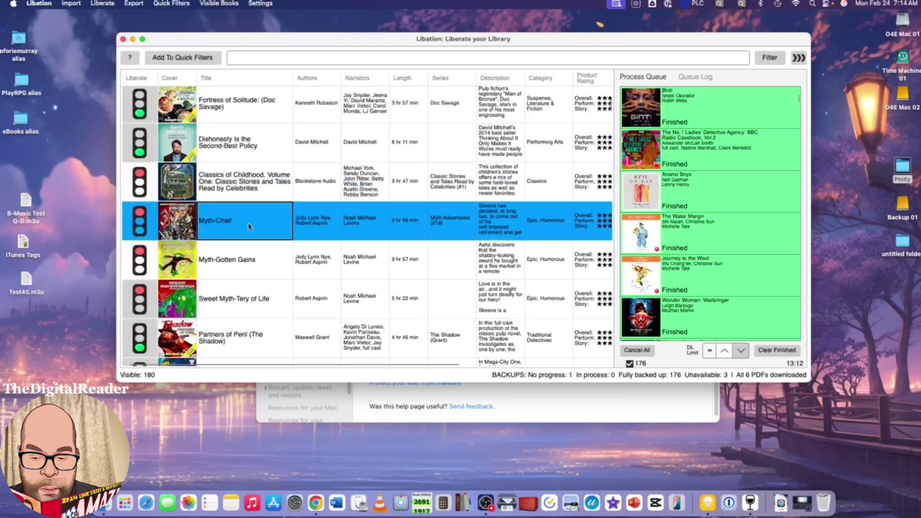
click(234, 265)
click(235, 300)
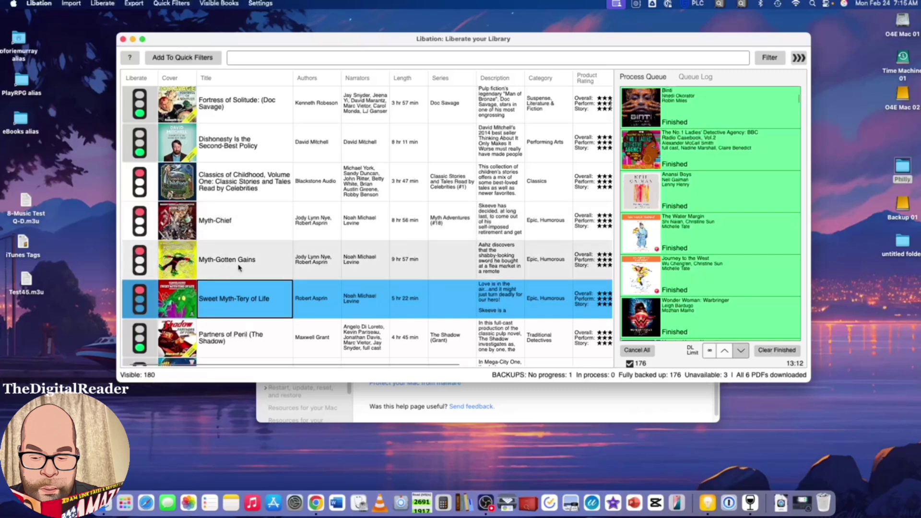
scroll(240, 236, down, 2)
scroll(247, 236, down, 9)
scroll(249, 236, down, 2)
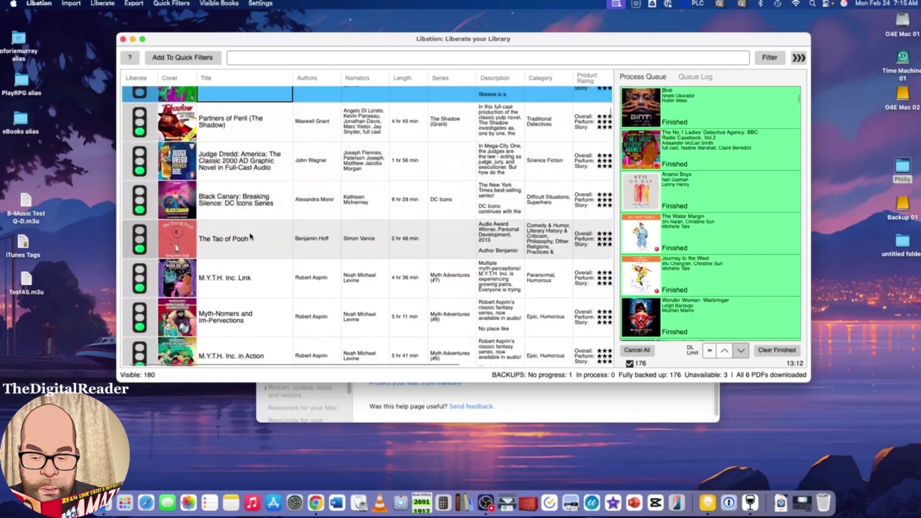
scroll(243, 220, down, 6)
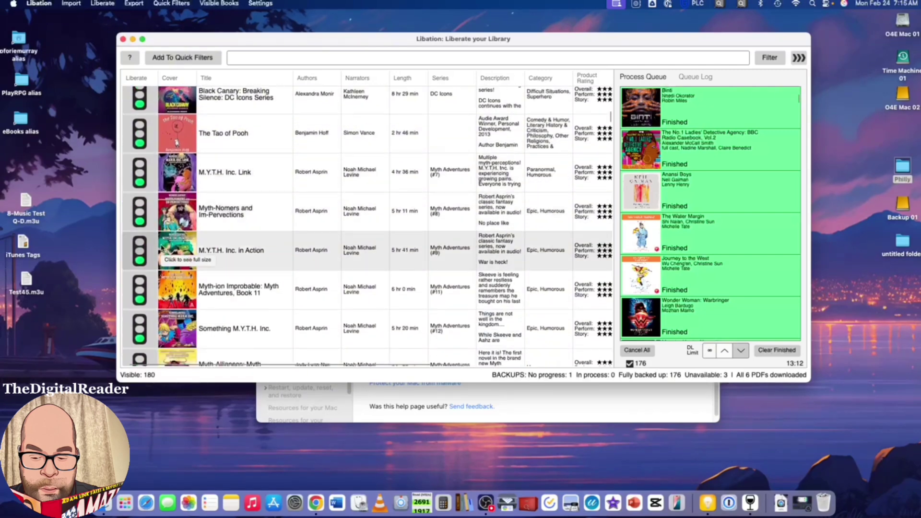
scroll(250, 250, down, 5)
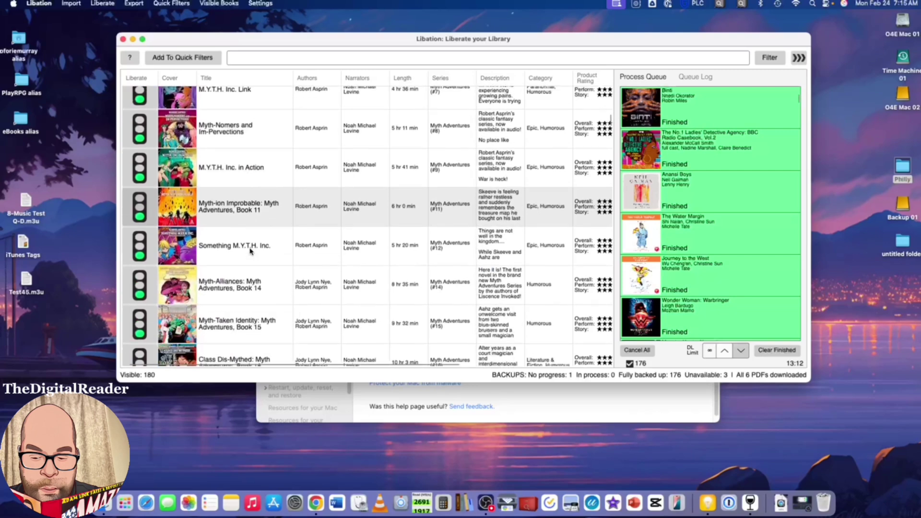
scroll(250, 250, down, 12)
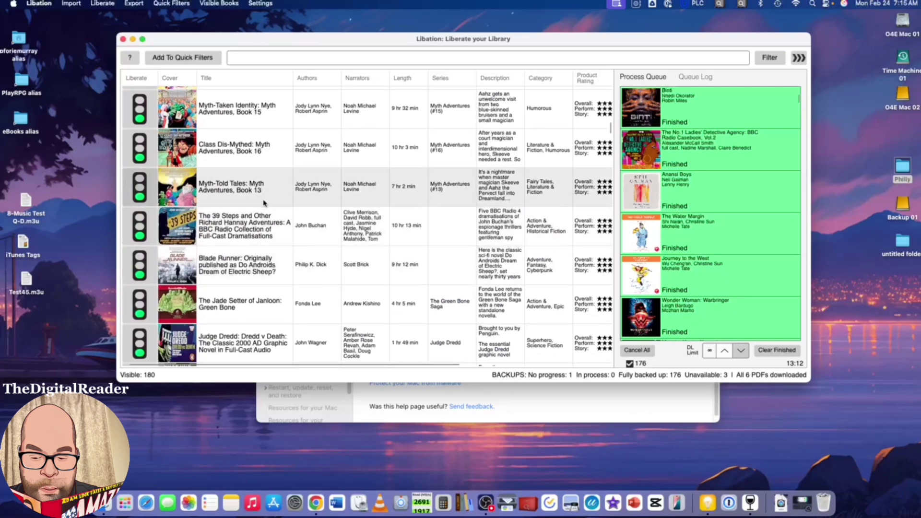
click(263, 6)
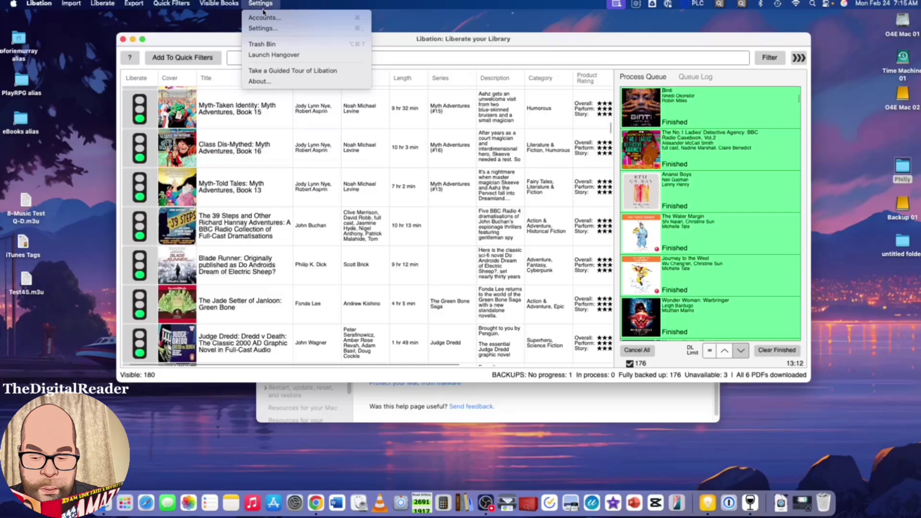
click(262, 28)
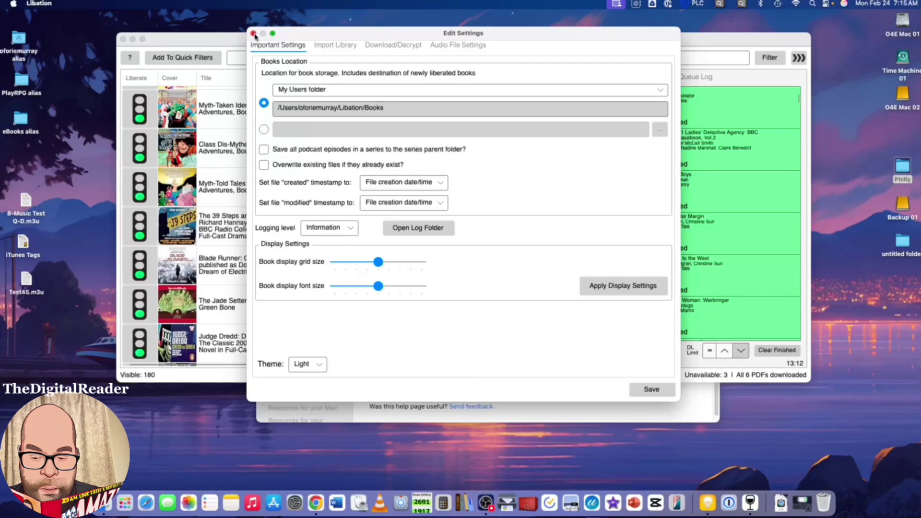
click(253, 34)
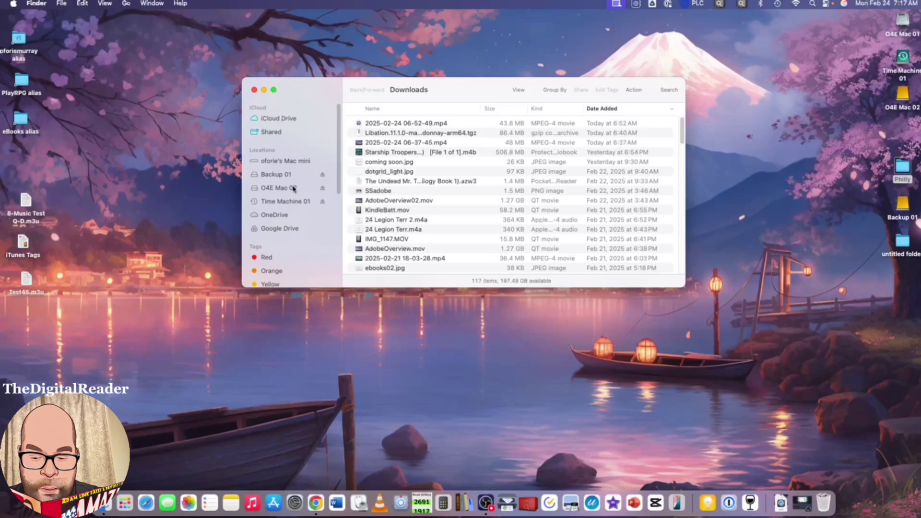
Step: Navigate Finder from the Mac mini through O4E Mac 01 > Users > home > Libation to the Books folder
click(290, 161)
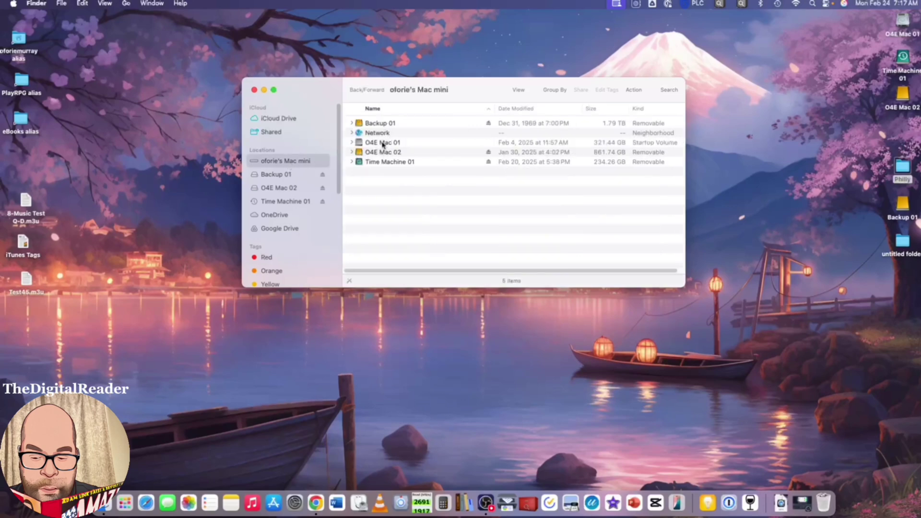
double_click(381, 142)
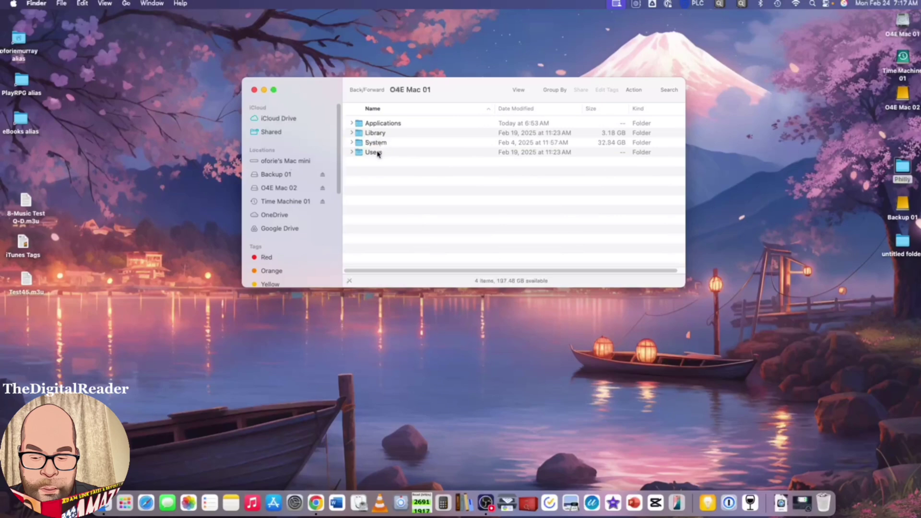
double_click(378, 153)
double_click(385, 126)
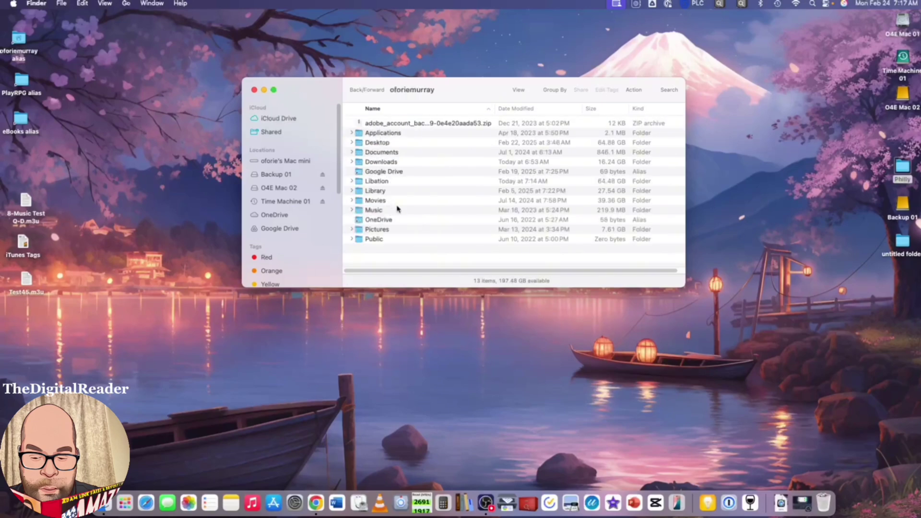
double_click(378, 181)
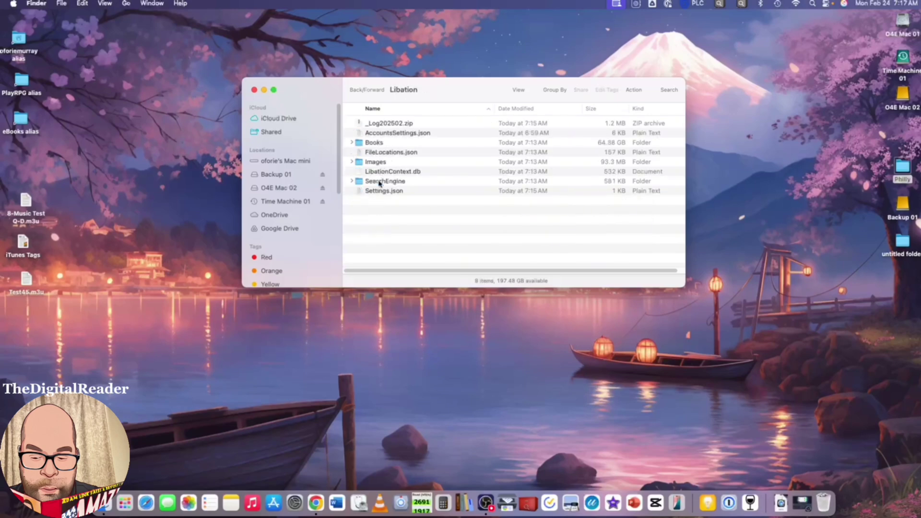
double_click(377, 143)
scroll(424, 144, down, 10)
scroll(423, 144, up, 10)
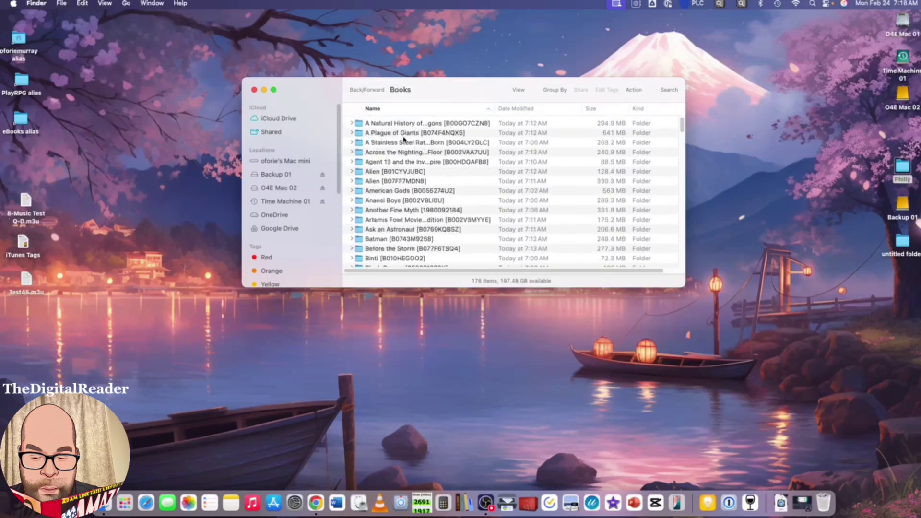
Step: Expand the first book's folder, select its 294.9 MB .m4b file, and shift the window right
click(351, 123)
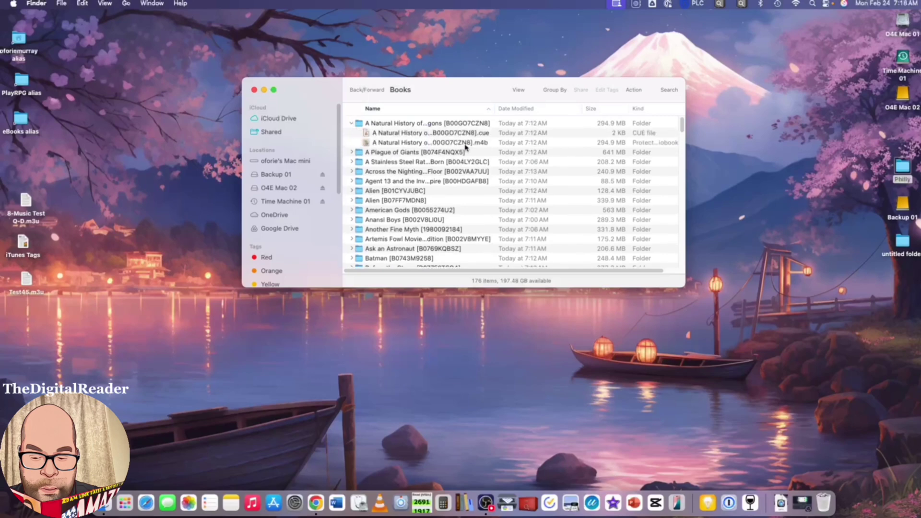
click(453, 144)
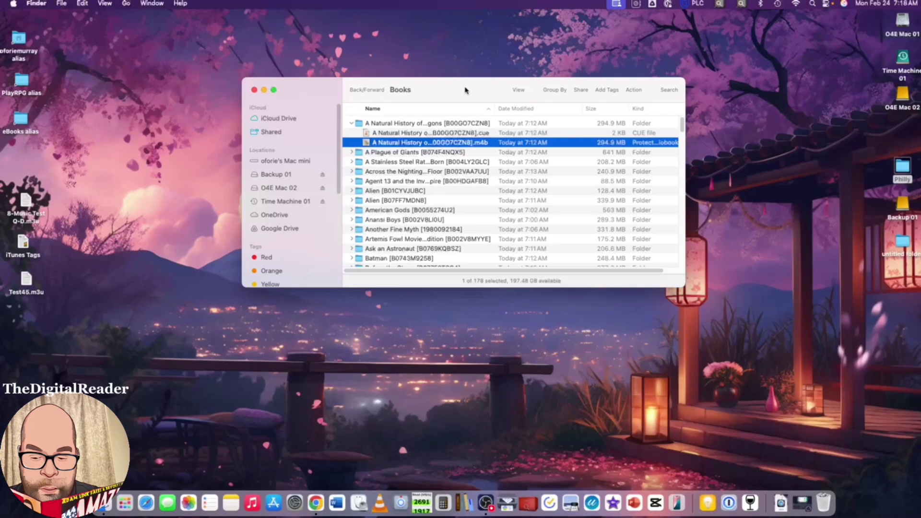
drag(465, 90, 607, 86)
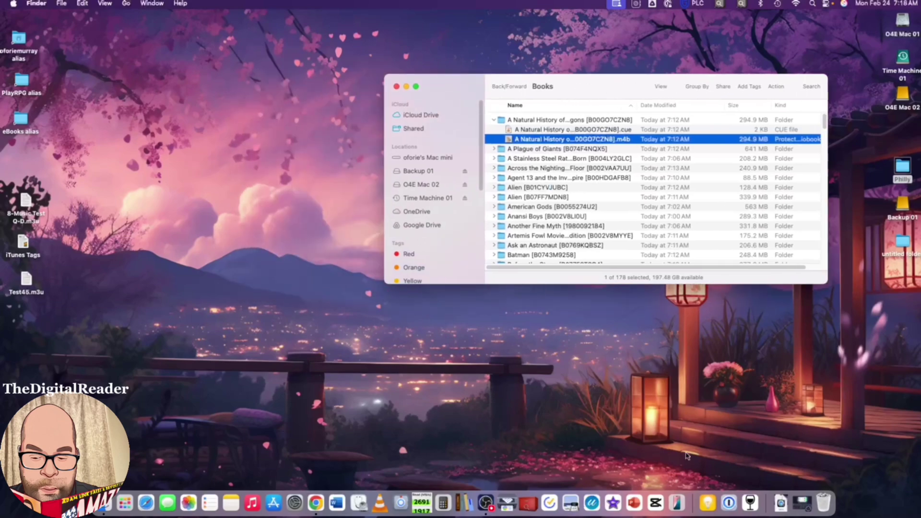
Step: Search Launchpad for 'book' and launch the Apple Books app
click(123, 506)
text(ib)
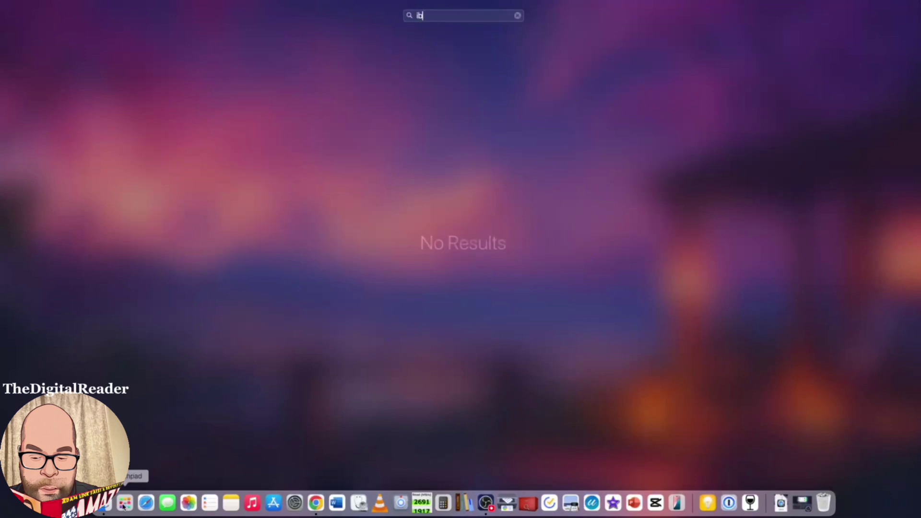
key(BackSpace)
key(BackSpace)
text(book)
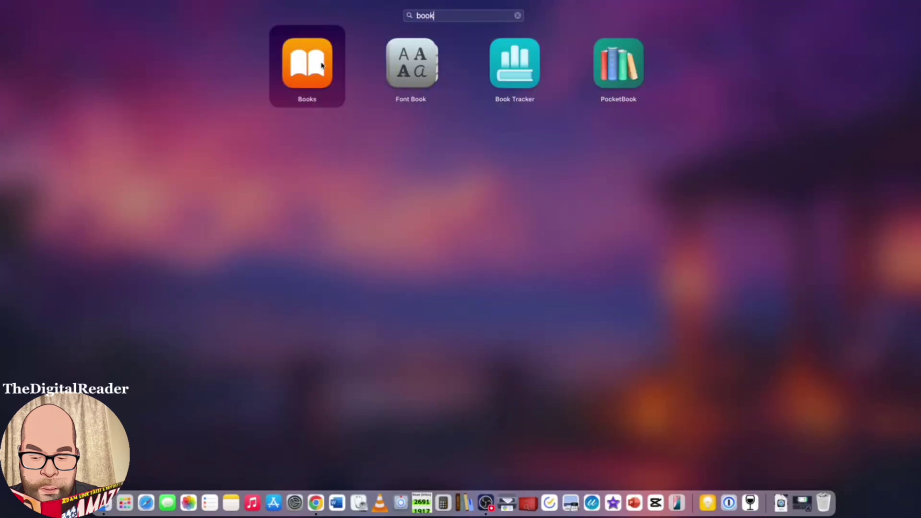
click(321, 62)
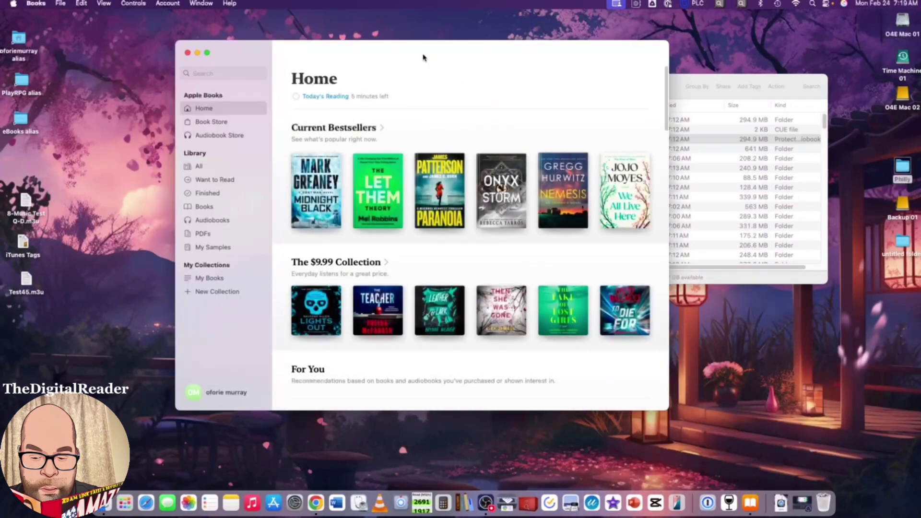
Step: Drag the Alien: Out of the Shadows .m4b from Finder into the My Books collection
drag(638, 95, 730, 72)
click(124, 210)
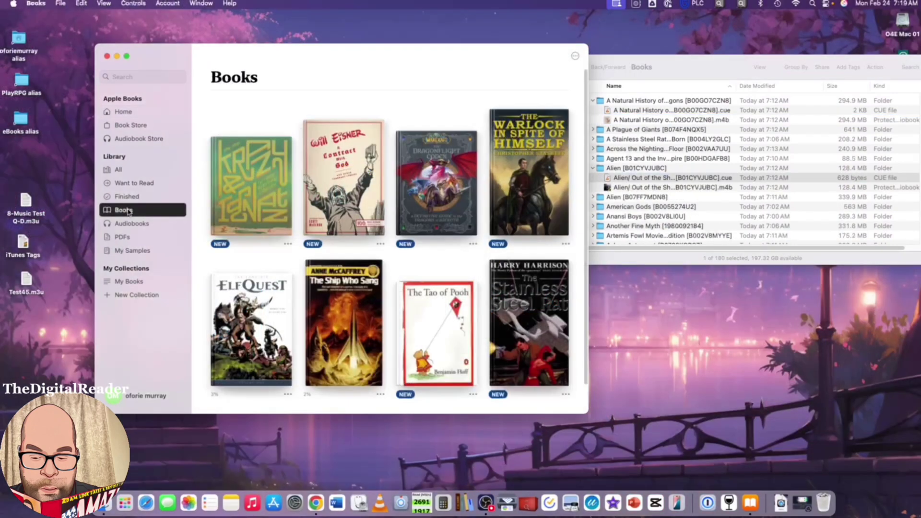
click(128, 282)
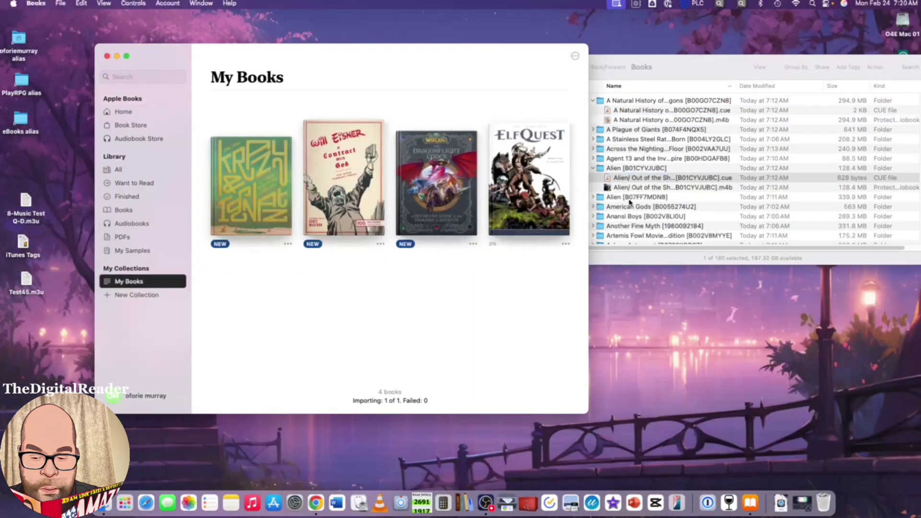
click(654, 188)
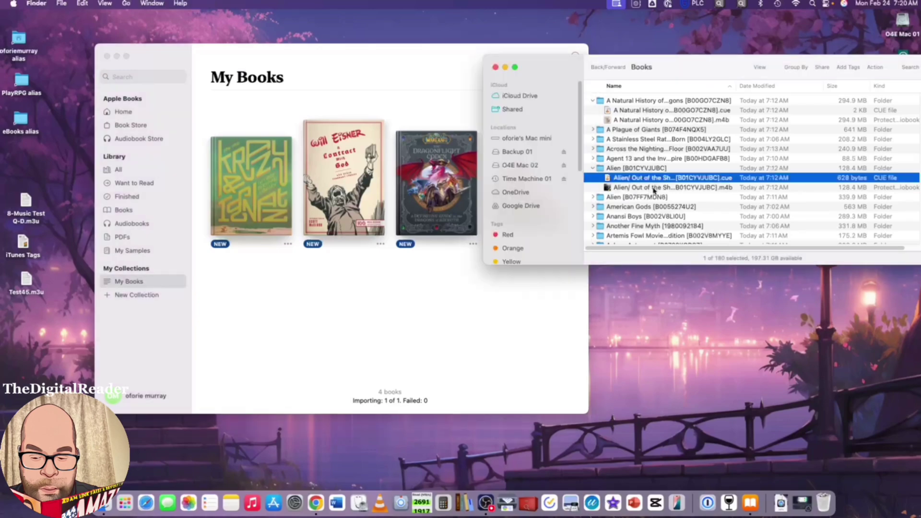
drag(654, 188, 287, 303)
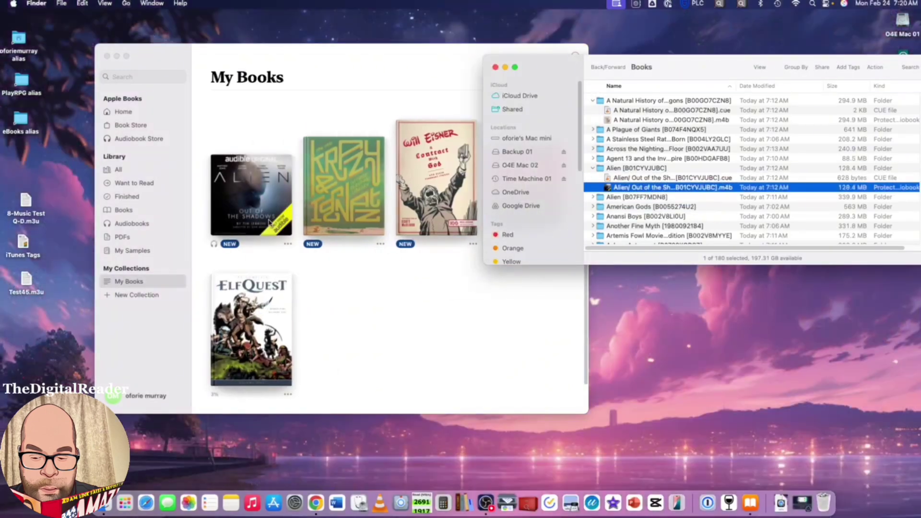
Step: Close the Finder window, then play and pause the Alien audiobook
click(495, 67)
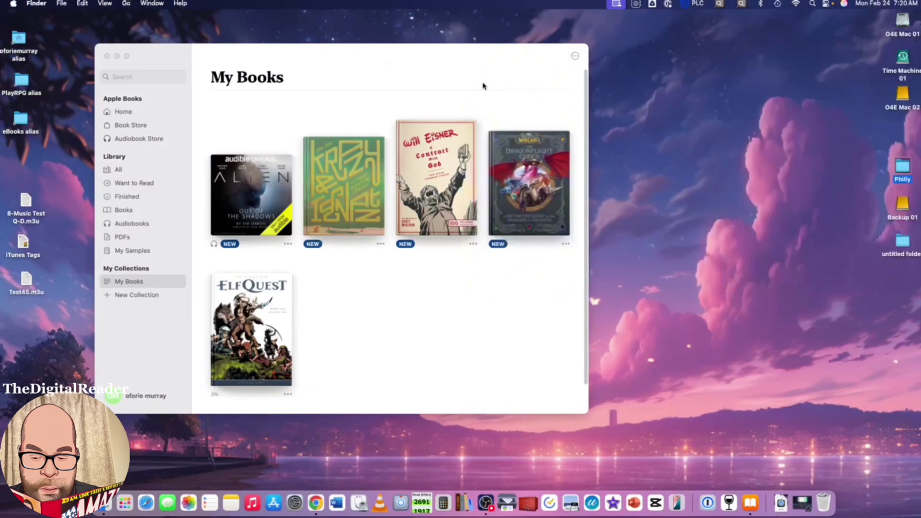
click(263, 213)
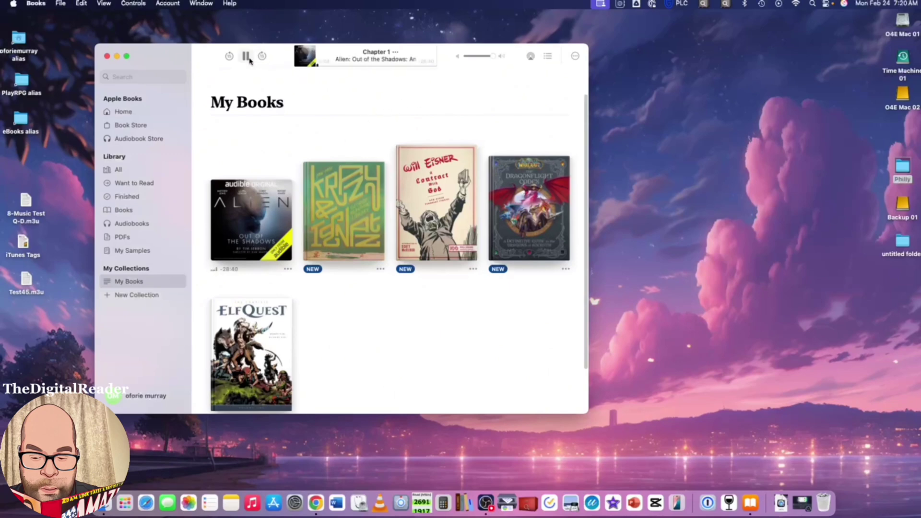
click(248, 57)
Step: View the Alien audiobook's chapter track list, dismiss it, and quit Apple Books
click(547, 56)
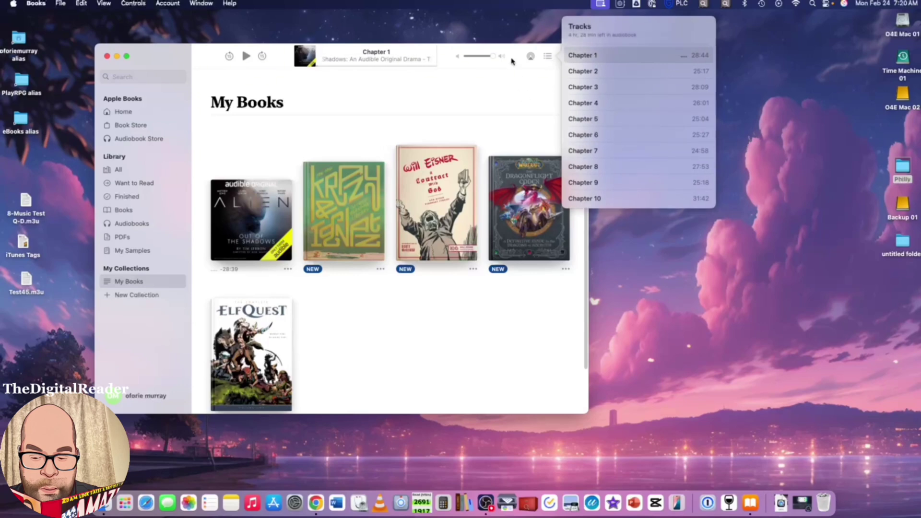
click(504, 34)
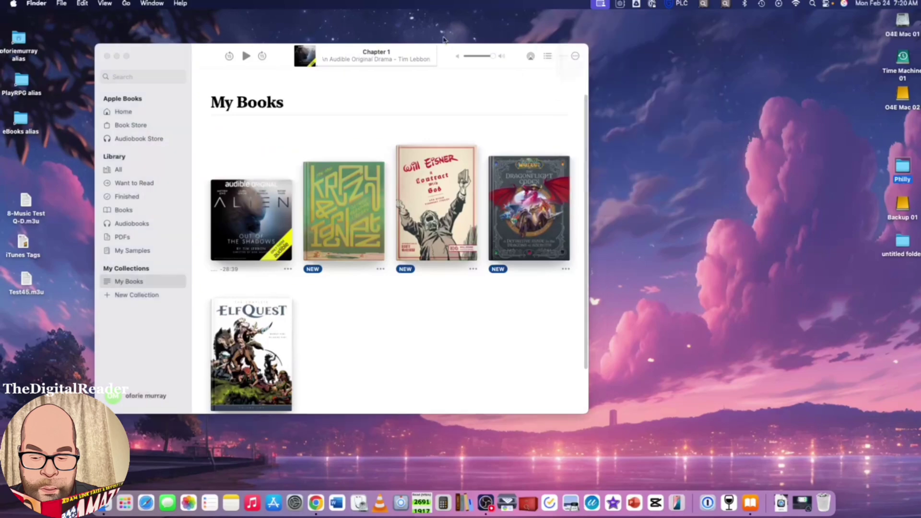
click(107, 56)
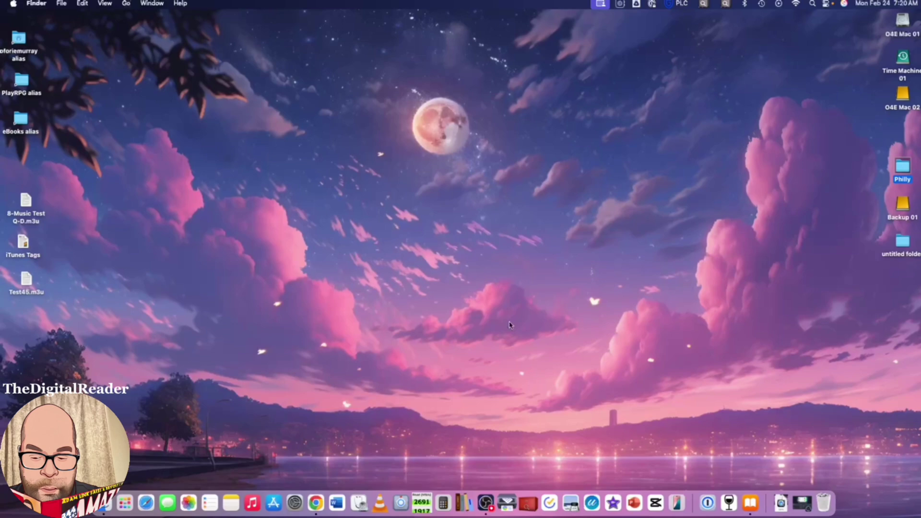
Step: Reopen Libation and select the unbacked-up Classics of Childhood row with the red status light
click(729, 502)
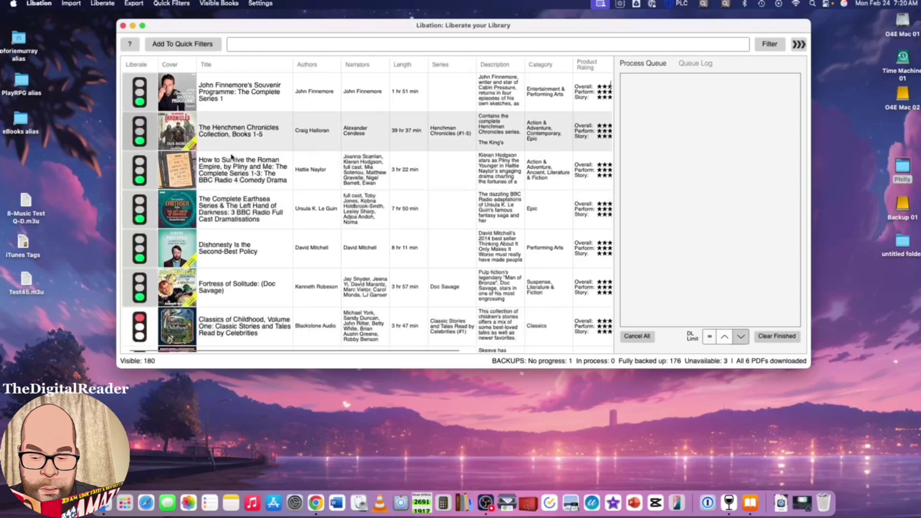
scroll(231, 174, down, 5)
scroll(231, 175, down, 2)
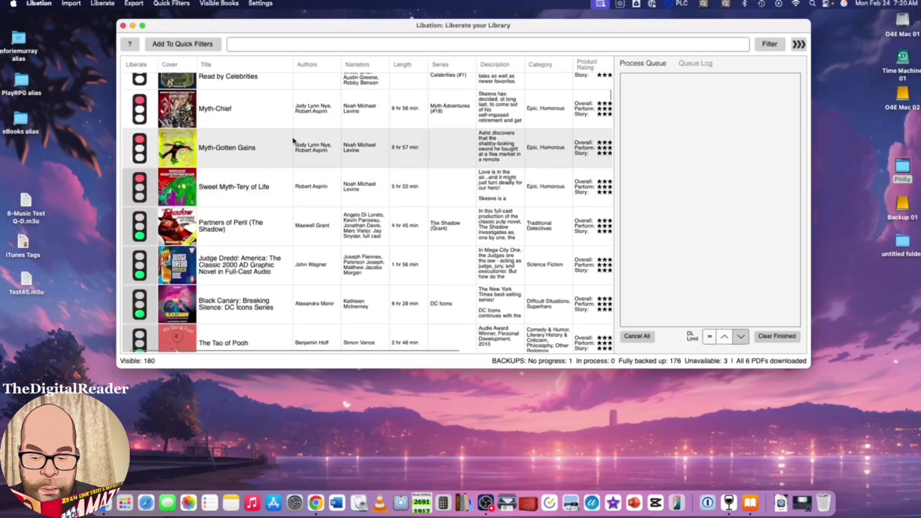
scroll(347, 216, down, 4)
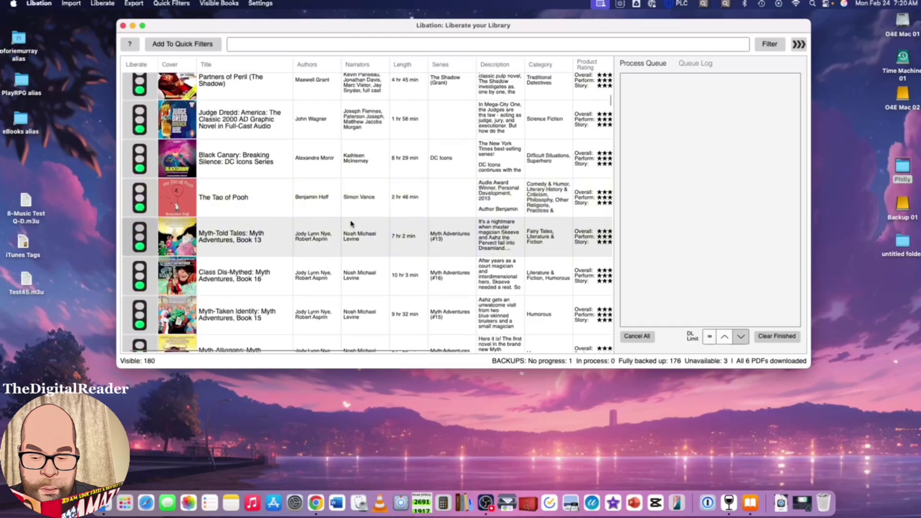
scroll(341, 173, up, 7)
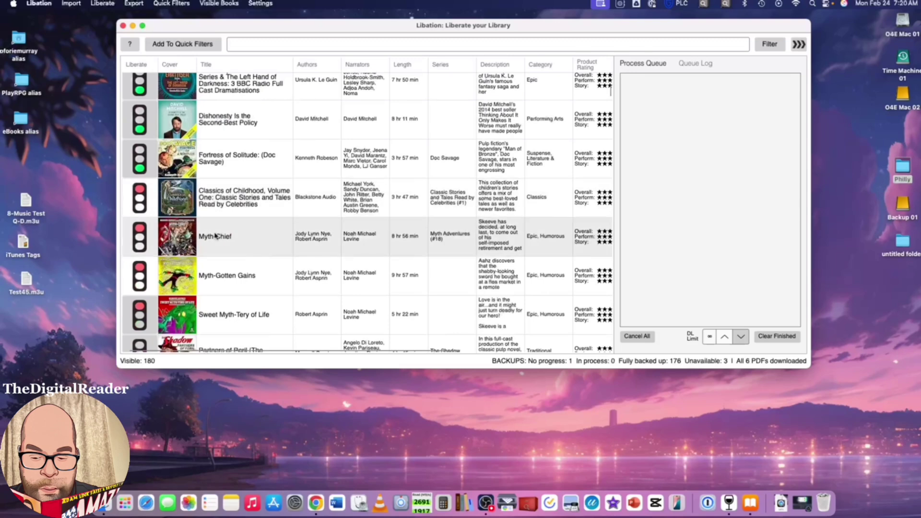
click(252, 205)
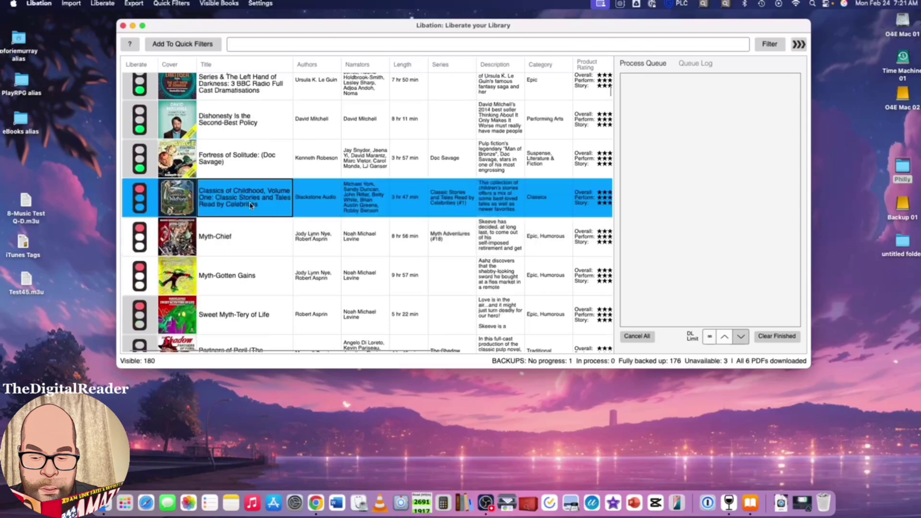
Step: Scroll through the library table reviewing backup status: 176 of 180 books, all 6 PDFs
scroll(251, 205, down, 4)
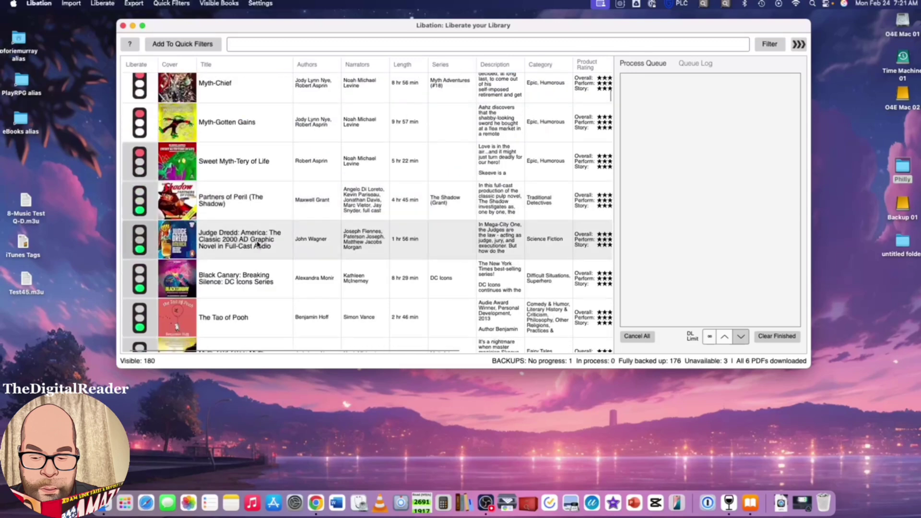
scroll(254, 187, up, 2)
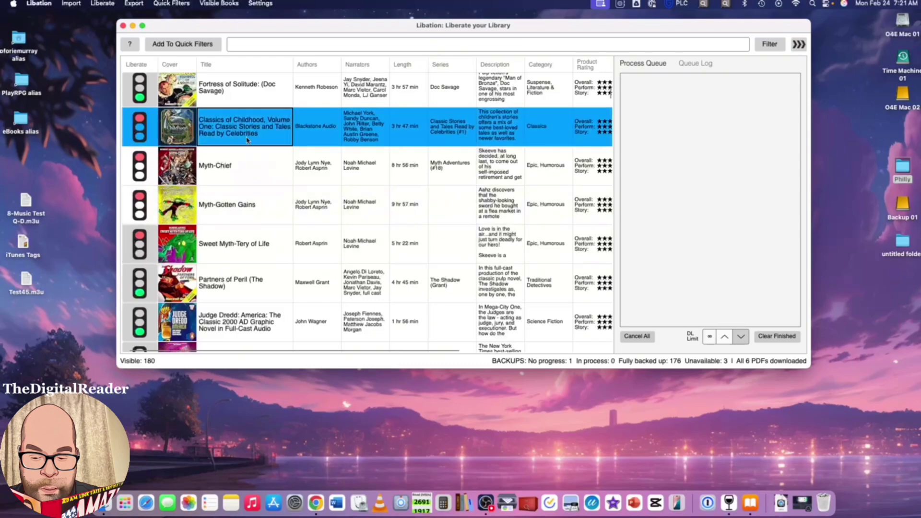
scroll(268, 252, down, 2)
scroll(269, 252, down, 15)
scroll(268, 255, down, 10)
scroll(268, 255, up, 4)
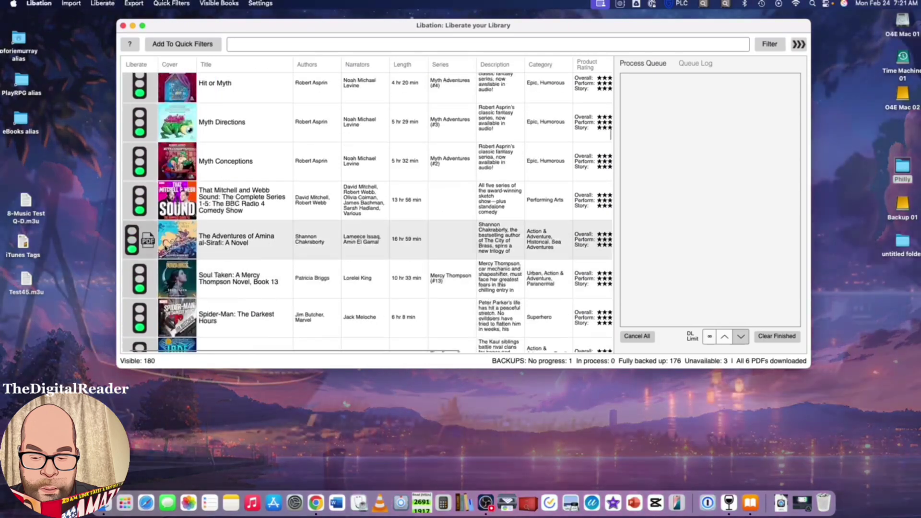
mouse_move(146, 244)
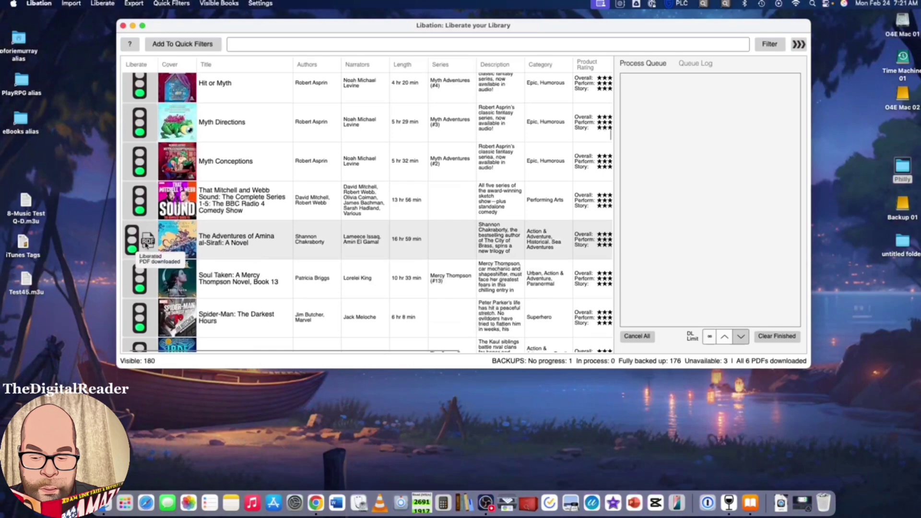
scroll(403, 253, down, 9)
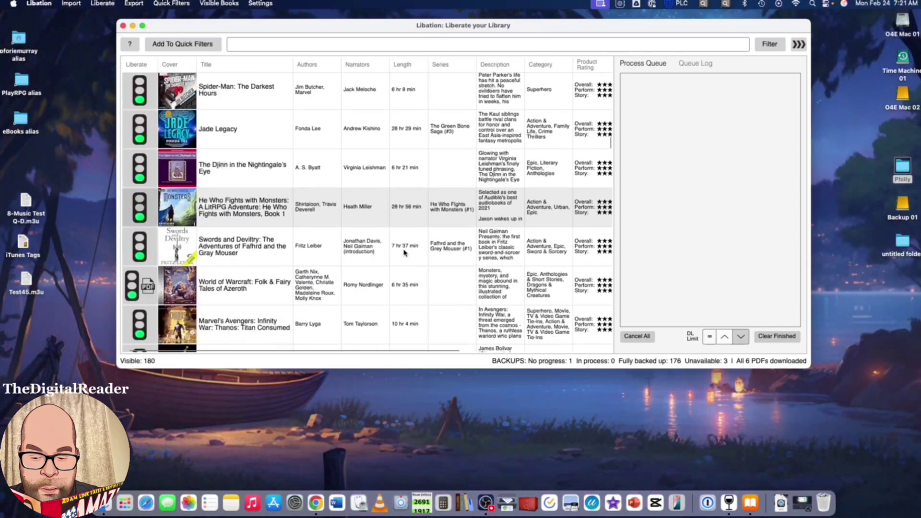
scroll(403, 252, up, 15)
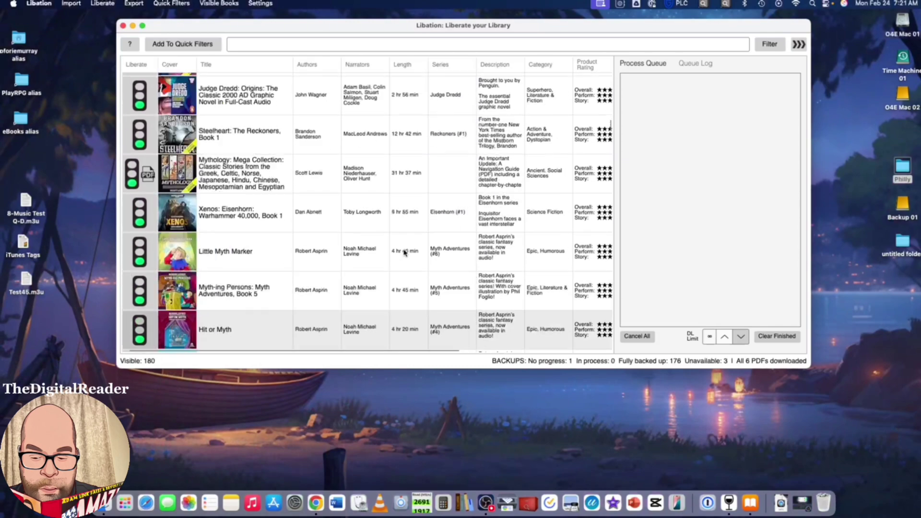
scroll(403, 253, down, 5)
scroll(404, 252, up, 10)
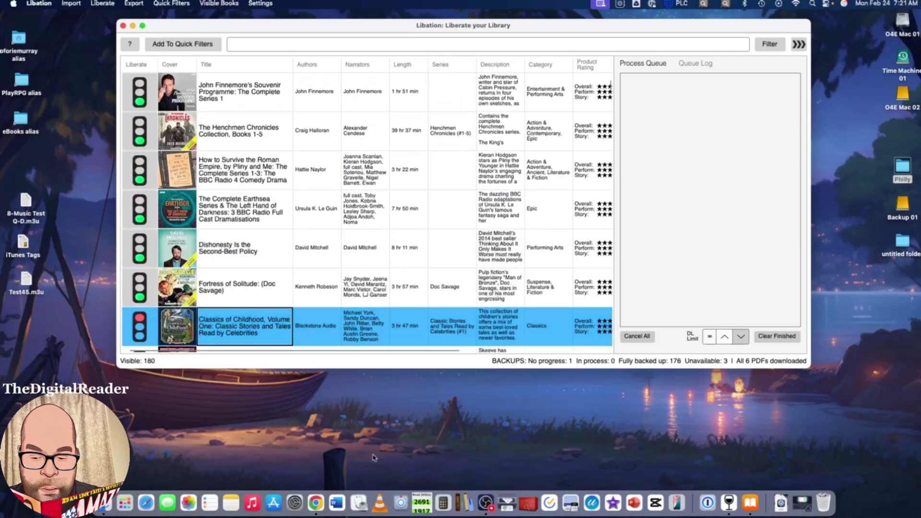
Step: Bring Chrome forward to the YouTube video 'Liberate your Library from Audible' and show its description
click(316, 503)
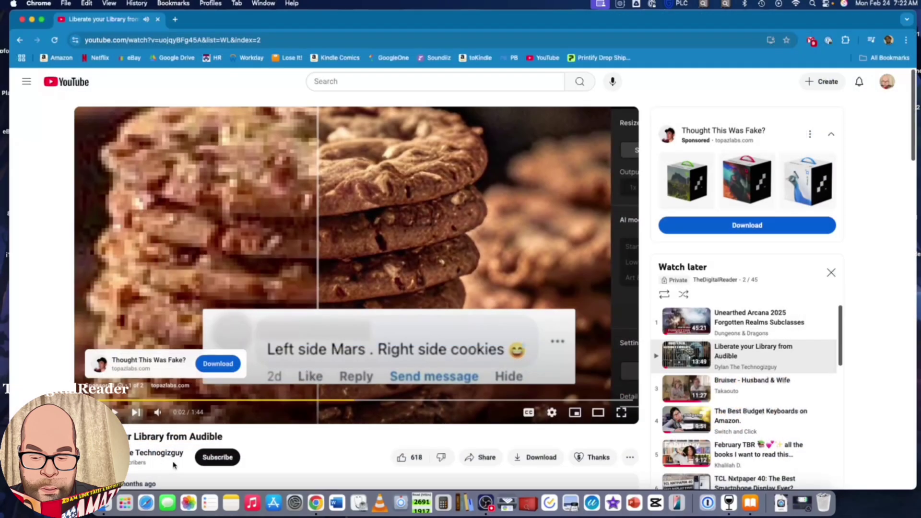
scroll(312, 448, down, 3)
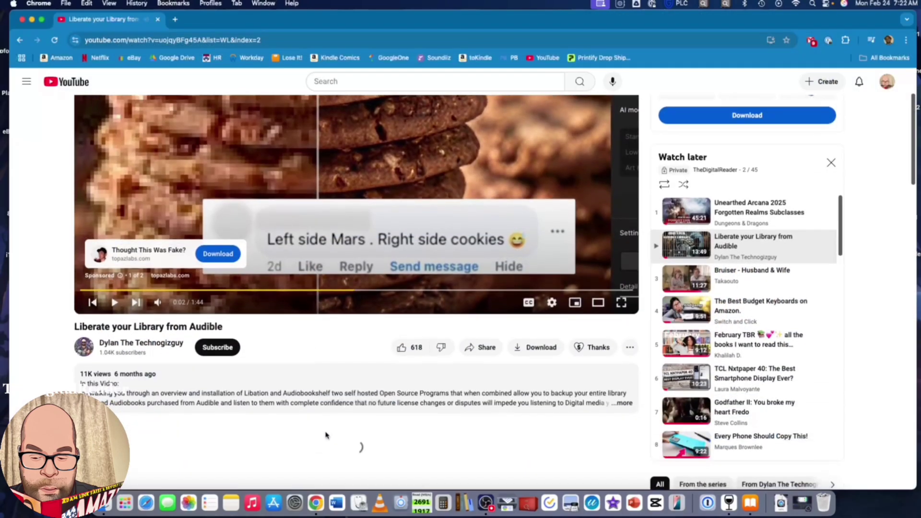
scroll(336, 412, up, 1)
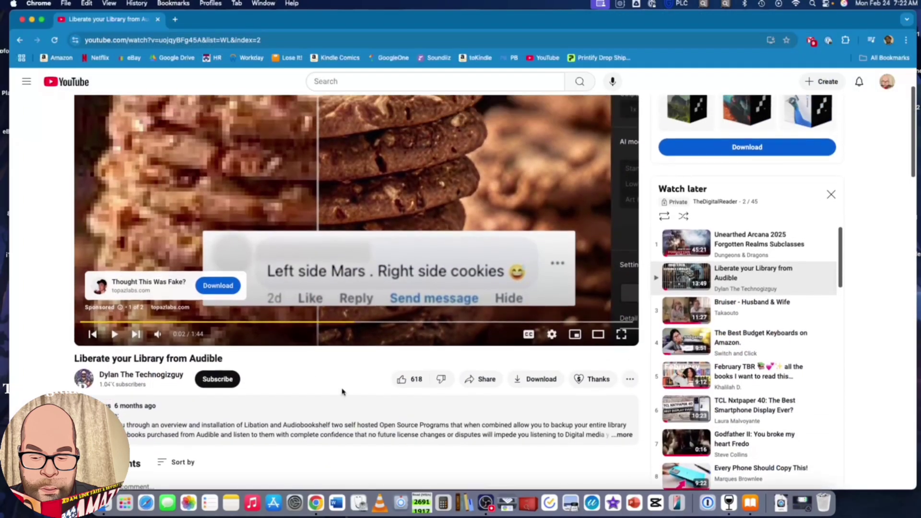